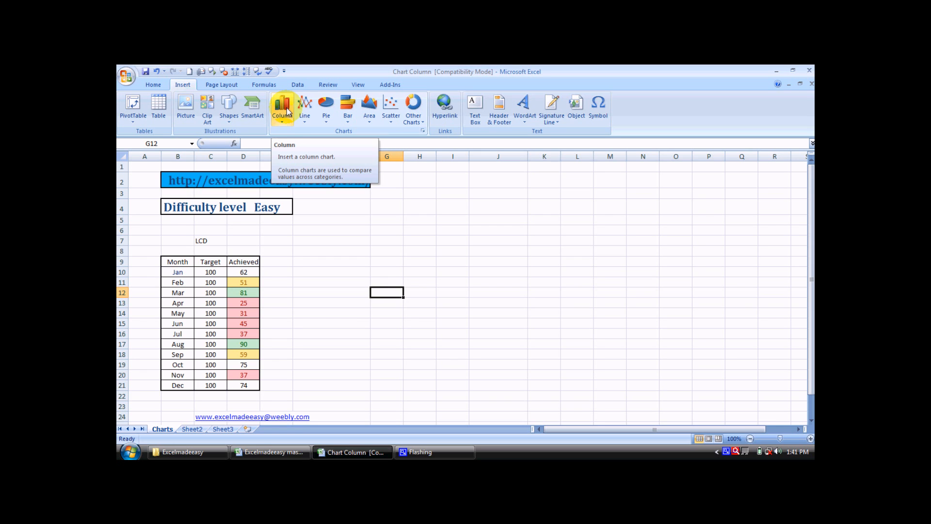
# Clear the conditional formatting colour rules from the Achieved values D10:D21
pyautogui.click(243, 272)
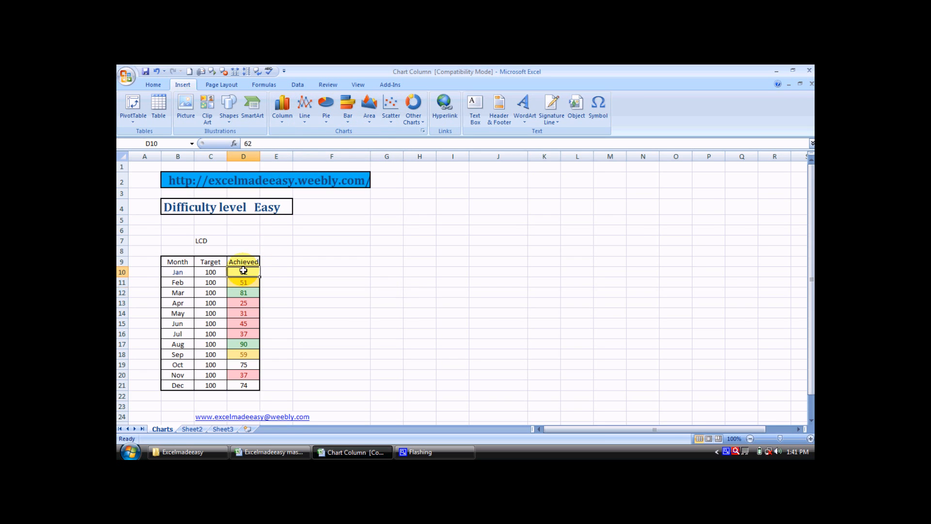
pyautogui.hotkey('shift', 'Down')
pyautogui.hotkey('shift', 'Down')
pyautogui.hotkey('shift', 'Down')
pyautogui.hotkey('shift', 'Down')
pyautogui.hotkey('shift', 'Down')
pyautogui.hotkey('shift', 'Down')
pyautogui.hotkey('shift', 'Down')
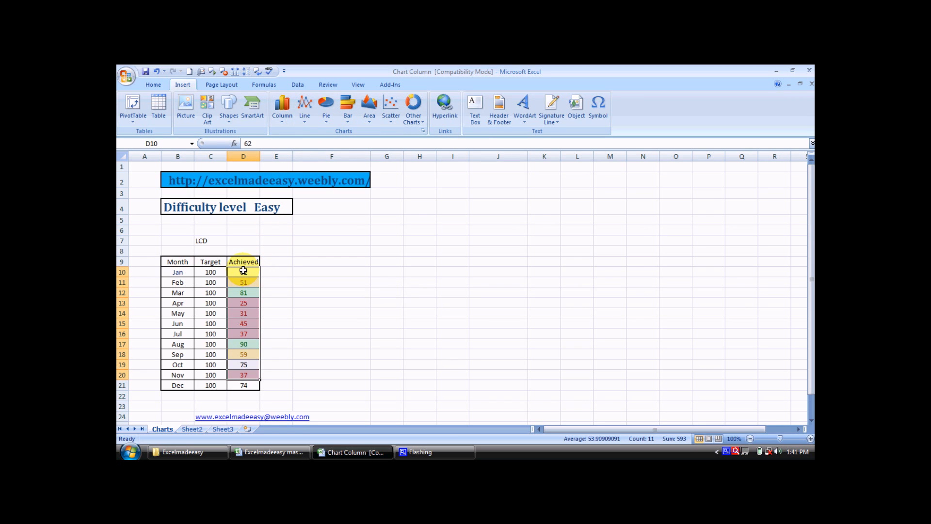
pyautogui.hotkey('shift', 'Down')
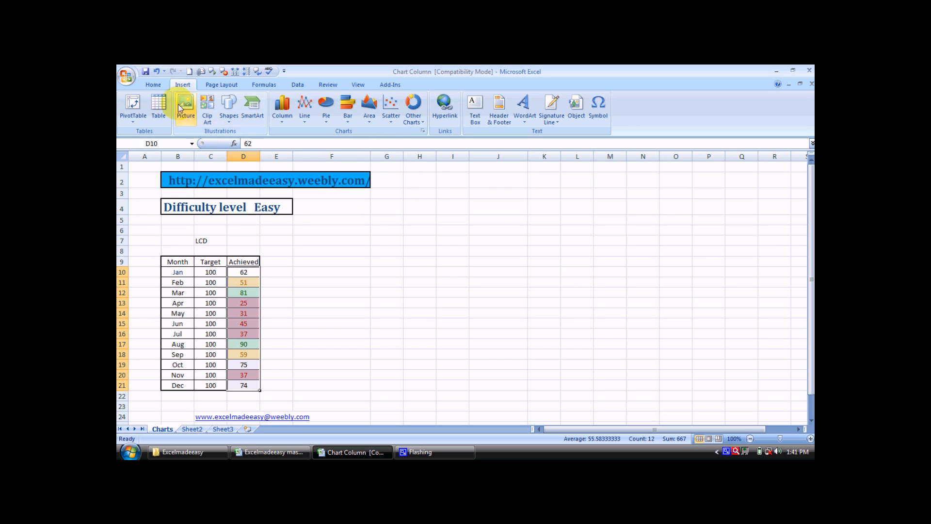
pyautogui.click(153, 84)
pyautogui.click(521, 116)
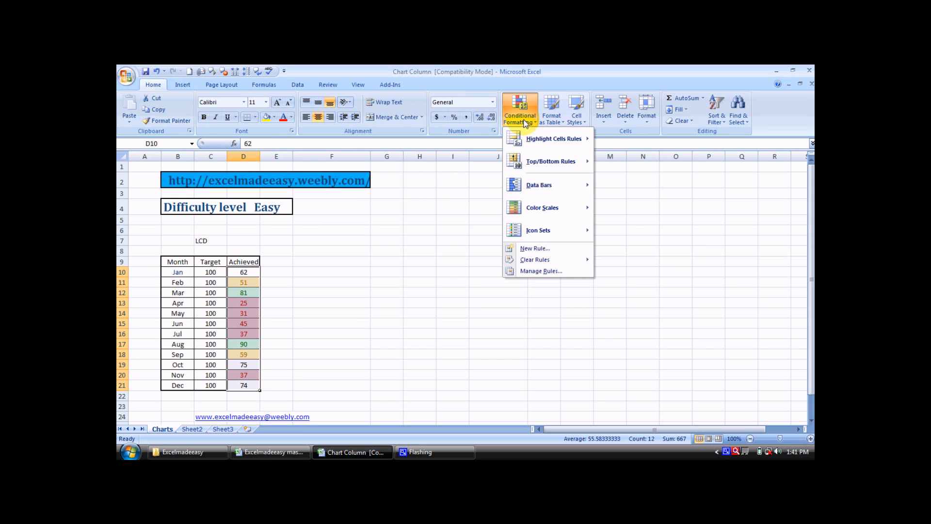
pyautogui.moveTo(535, 260)
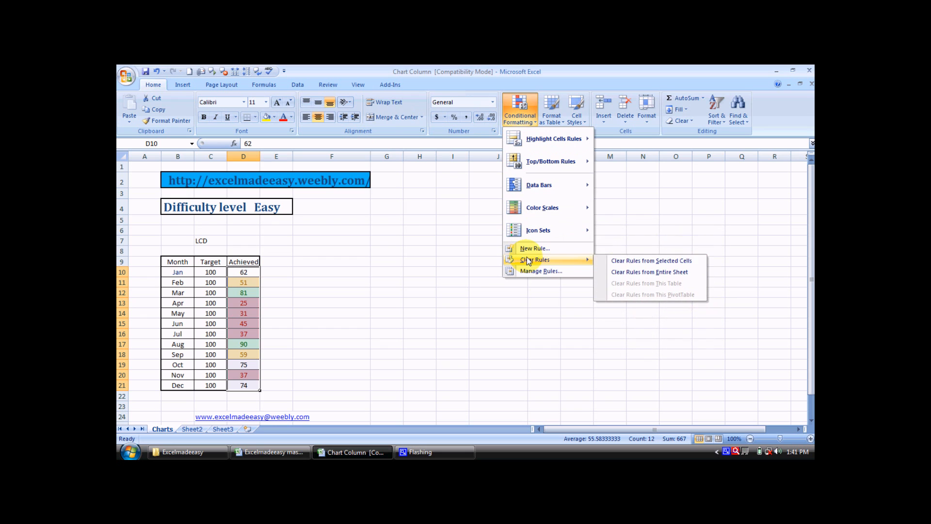
pyautogui.click(651, 261)
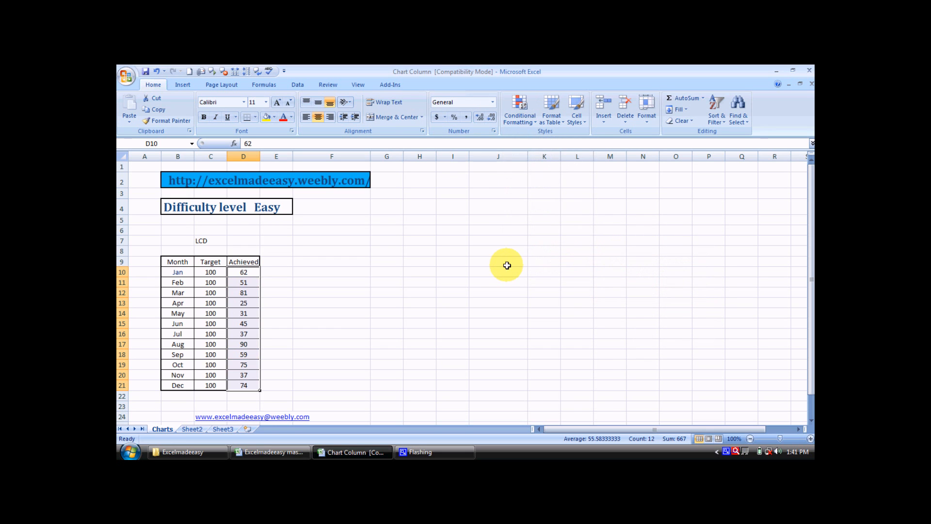
# Move through the LCD table and settle on an empty cell beside it
pyautogui.click(507, 265)
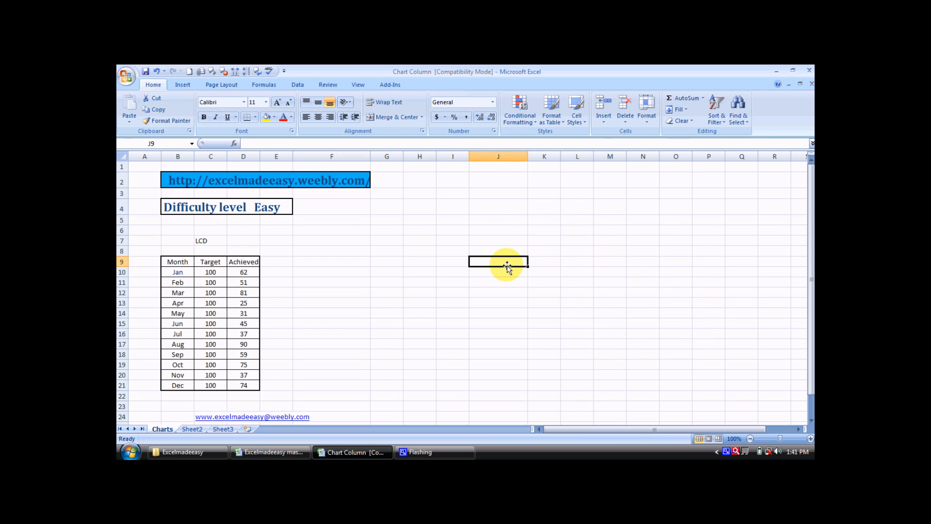
pyautogui.press('Left')
pyautogui.press('Left')
pyautogui.press('Left')
pyautogui.press('Left')
pyautogui.press('Left')
pyautogui.press('Left')
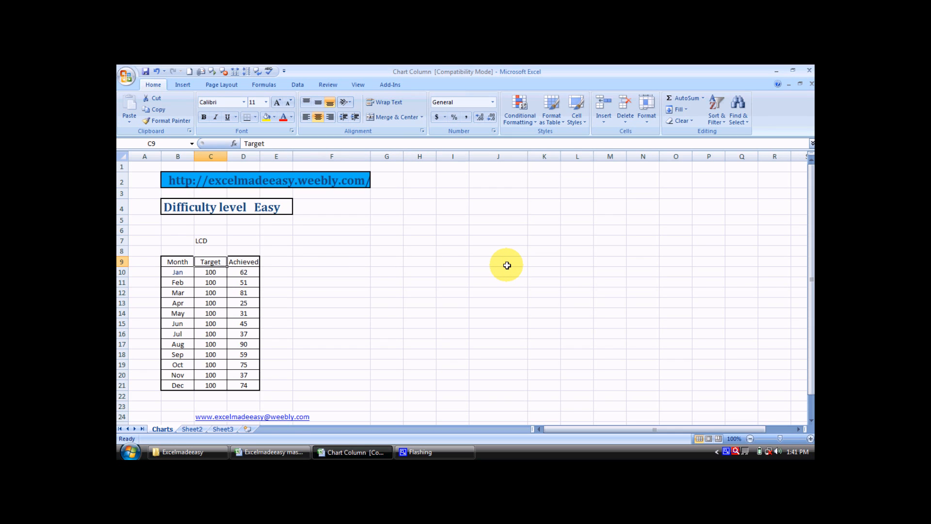
pyautogui.press('Left')
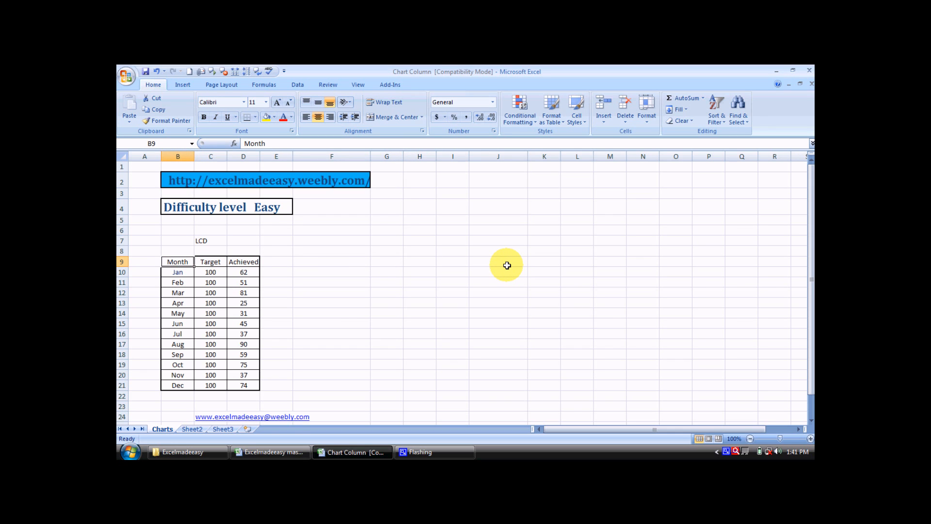
pyautogui.press('Down')
pyautogui.press('Right')
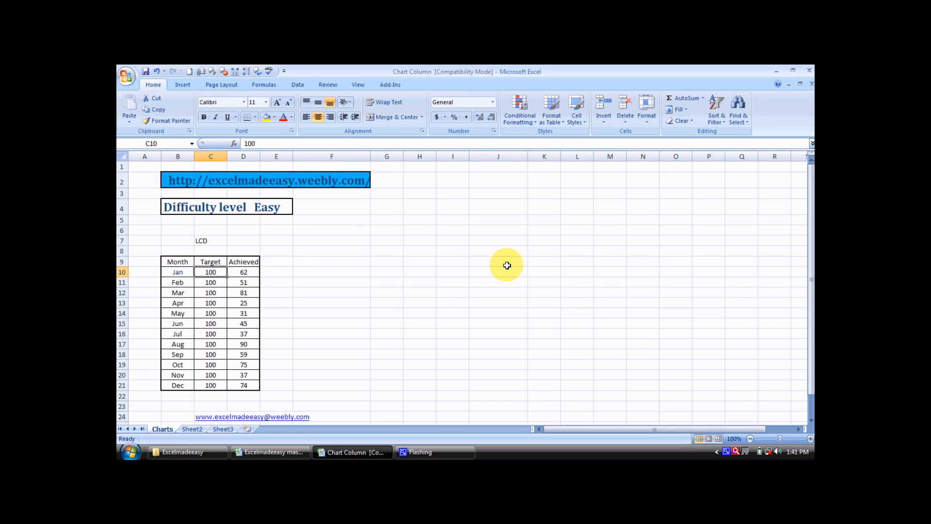
pyautogui.press('Up')
pyautogui.press('Down')
pyautogui.press('Down')
pyautogui.press('Down')
pyautogui.press('Up')
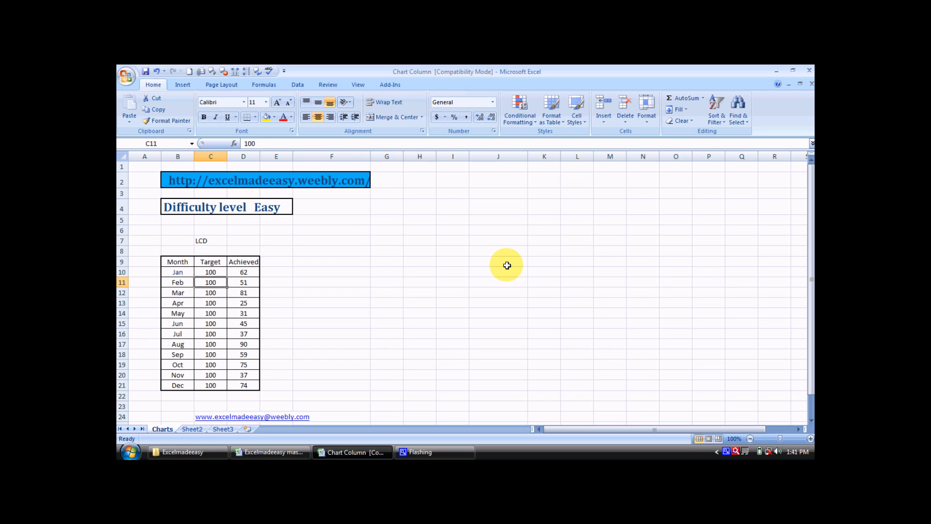
pyautogui.press('Up')
pyautogui.press('Up')
pyautogui.click(215, 239)
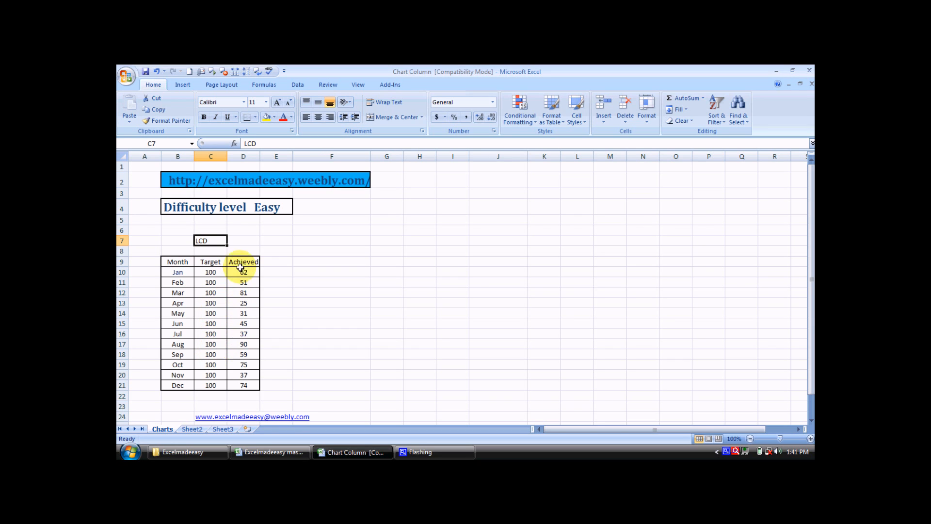
pyautogui.click(287, 292)
pyautogui.press('Right')
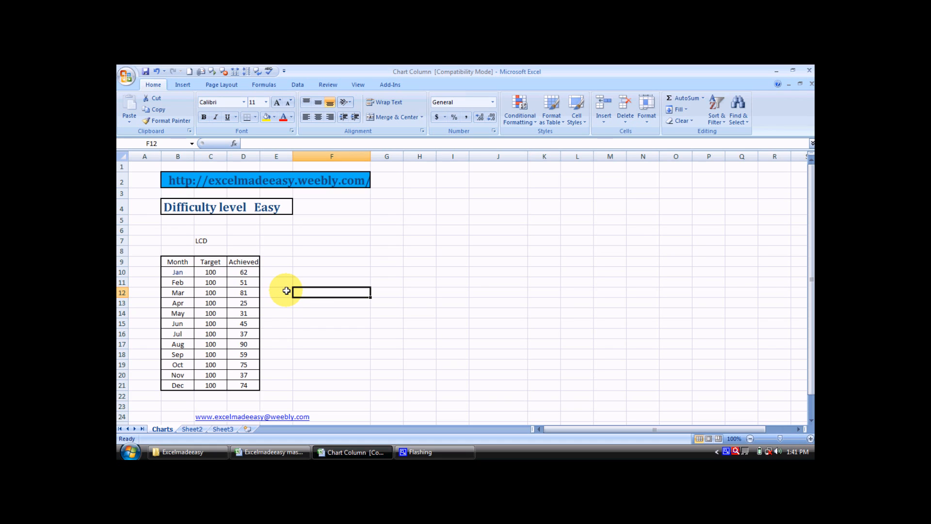
# Insert an empty 2-D Clustered Column chart from the Insert Column gallery
pyautogui.press('Right')
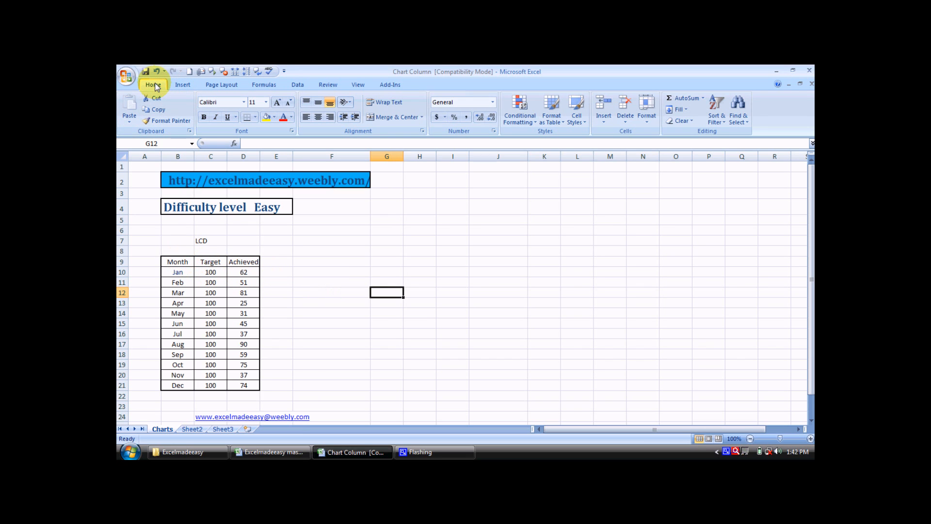
pyautogui.click(183, 86)
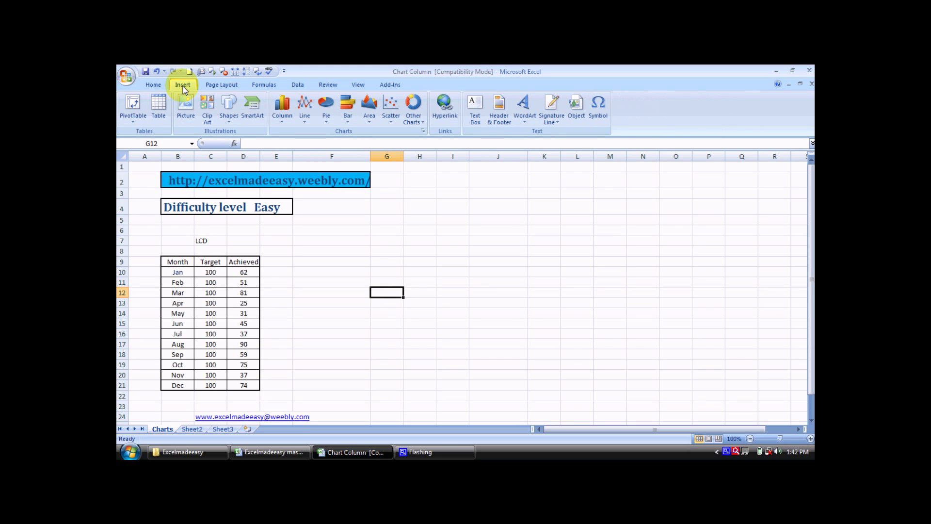
pyautogui.click(285, 122)
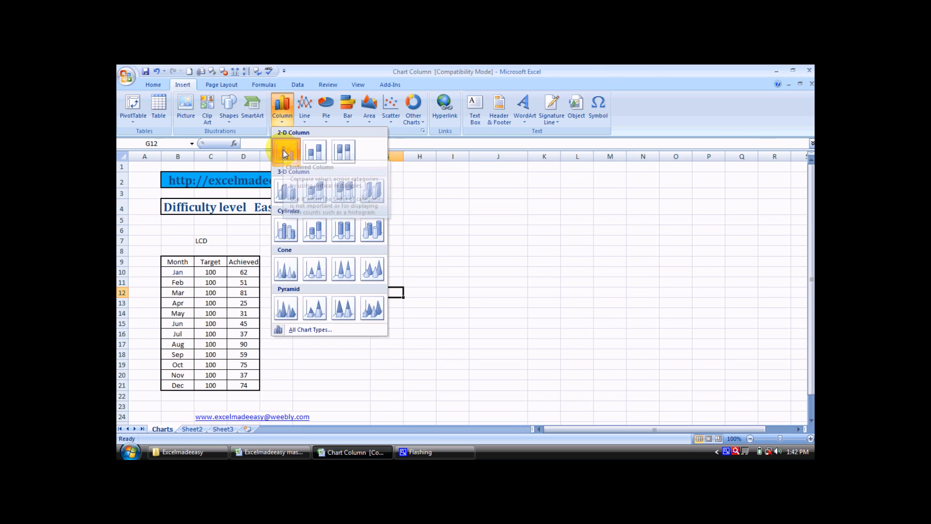
pyautogui.click(286, 152)
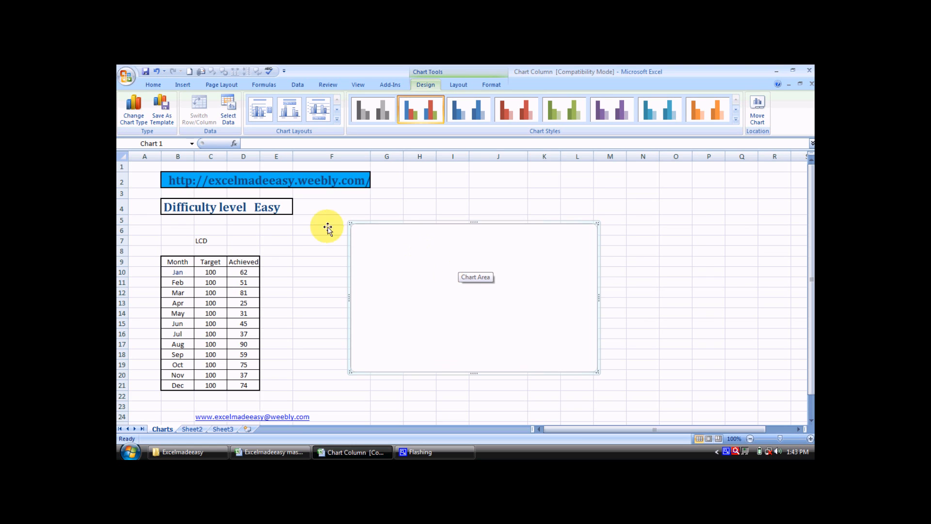
# In Select Data, move the chart range start toward the Month header of the table
pyautogui.click(228, 109)
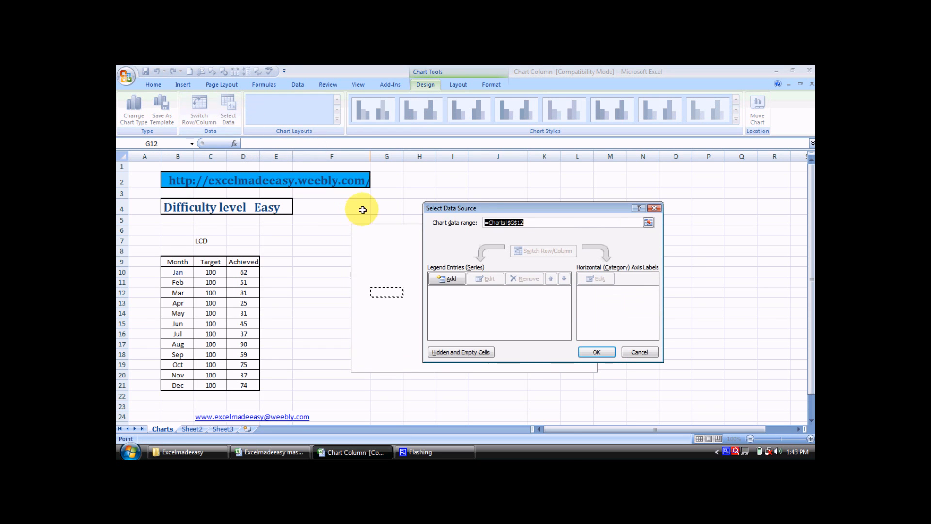
pyautogui.moveTo(481, 210); pyautogui.dragTo(481, 173)
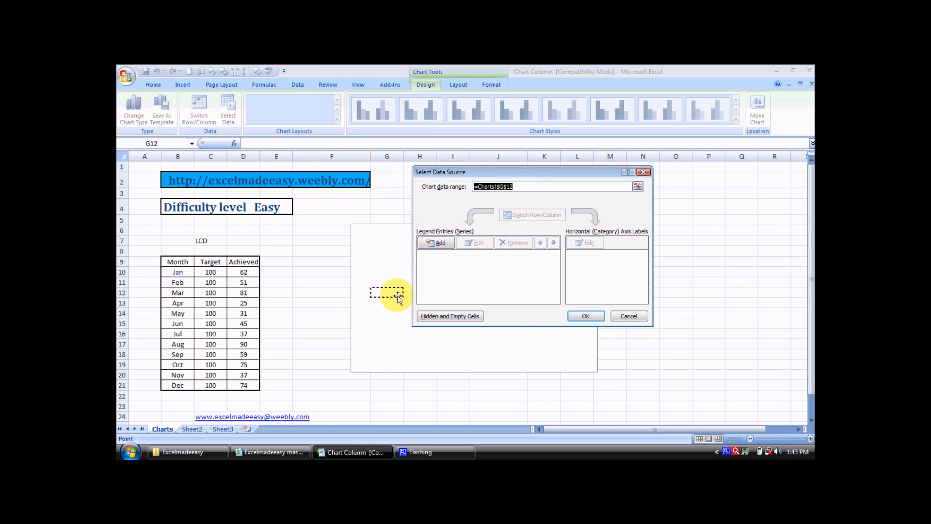
pyautogui.press('Left')
pyautogui.press('Left')
pyautogui.press('Left')
pyautogui.press('Left')
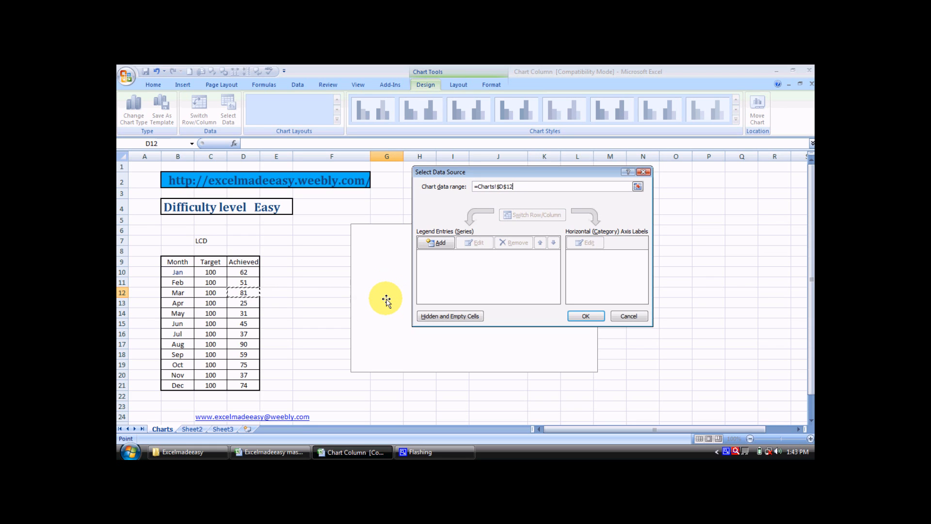
pyautogui.press('Right')
pyautogui.press('Right')
pyautogui.press('Left')
pyautogui.press('Left')
pyautogui.press('Left')
pyautogui.press('Up')
pyautogui.press('Up')
pyautogui.press('Up')
pyautogui.hotkey('ctrl', 'Right')
pyautogui.press('Left')
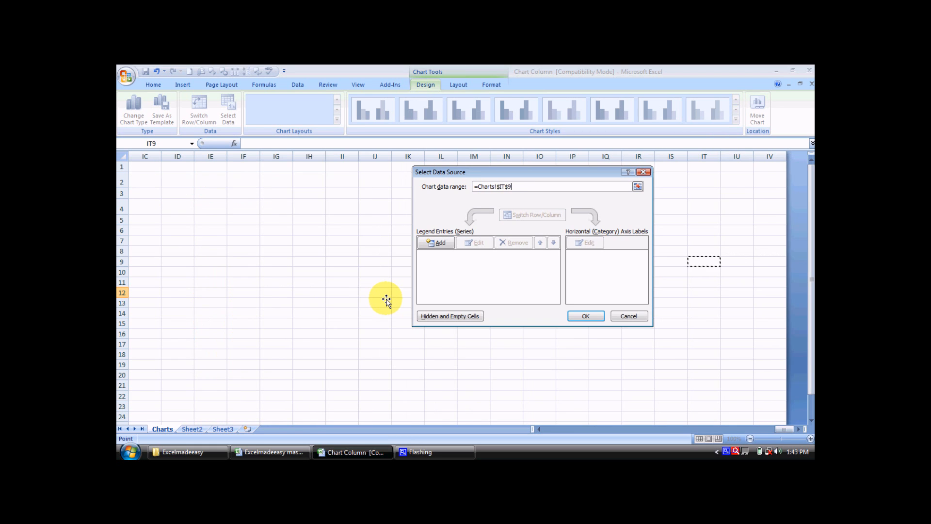
pyautogui.press('Left')
pyautogui.press('Left')
# Span the range over Month, Target and Achieved down to Dec (=Charts!$B$9:$D$21) and confirm
pyautogui.press('Left')
pyautogui.press('Left')
pyautogui.press('Left')
pyautogui.press('Left')
pyautogui.press('Left')
pyautogui.press('Left')
pyautogui.press('Left')
pyautogui.press('Left')
pyautogui.press('Left')
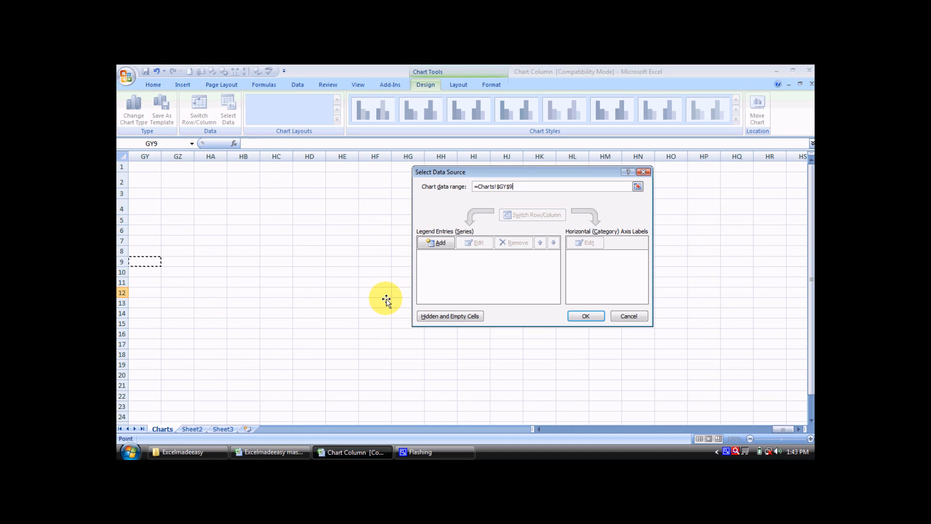
pyautogui.press('Left')
pyautogui.press('Left')
pyautogui.press('Left')
pyautogui.press('Left')
pyautogui.press('Left')
pyautogui.press('Left')
pyautogui.press('Up')
pyautogui.press('Left')
pyautogui.press('Left')
pyautogui.press('Left')
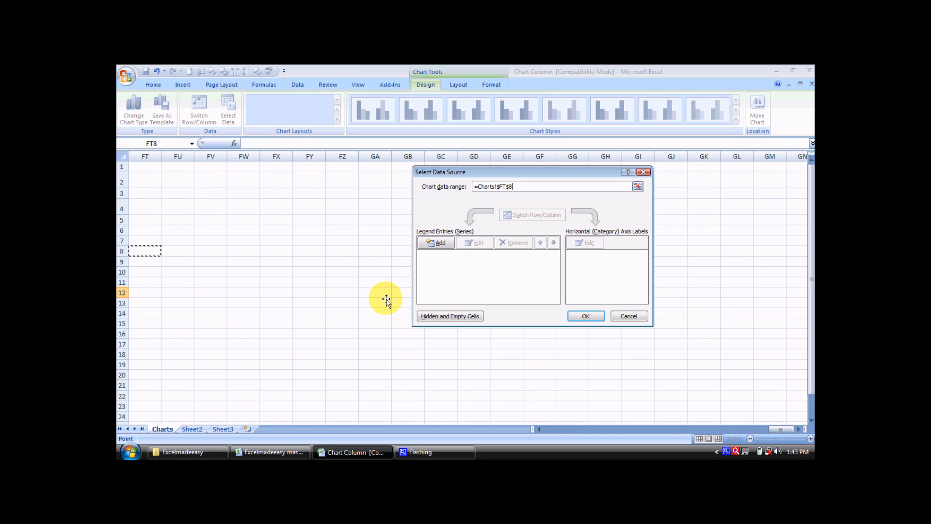
pyautogui.press('Left')
pyautogui.press('Left')
pyautogui.press('Left')
pyautogui.press('Left')
pyautogui.press('Left')
pyautogui.press('Left')
pyautogui.press('Left')
pyautogui.press('Left')
pyautogui.press('Left')
pyautogui.press('Left')
pyautogui.press('Left')
pyautogui.press('Left')
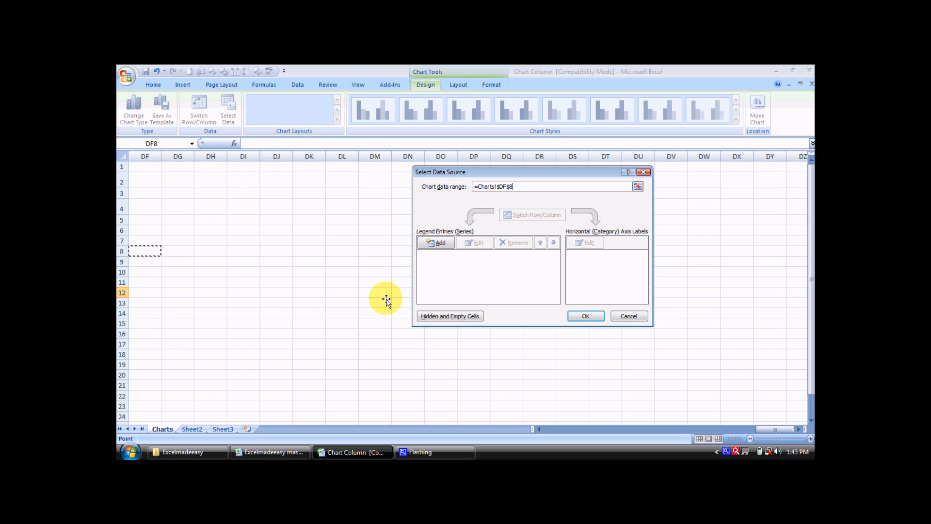
pyautogui.press('Left')
pyautogui.press('Left')
pyautogui.press('Left')
pyautogui.press('Left')
pyautogui.press('Left')
pyautogui.press('Left')
pyautogui.press('Down')
pyautogui.hotkey('shift', 'Right')
pyautogui.hotkey('shift', 'Right')
pyautogui.hotkey('shift', 'Down')
pyautogui.hotkey('shift', 'Down')
pyautogui.hotkey('shift', 'Down')
pyautogui.hotkey('shift', 'Down')
pyautogui.hotkey('shift', 'Down')
pyautogui.hotkey('shift', 'Down')
pyautogui.hotkey('shift', 'Down')
pyautogui.hotkey('shift', 'Down')
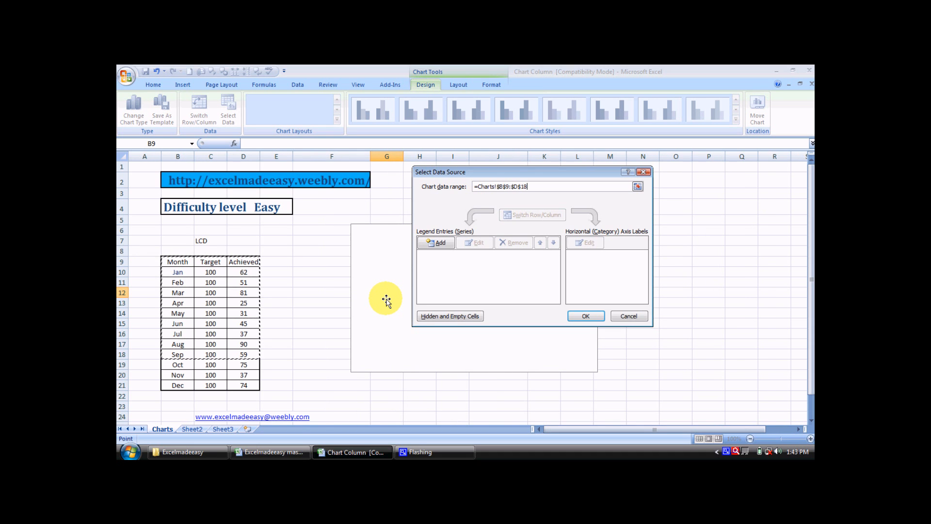
pyautogui.hotkey('shift', 'Down')
pyautogui.hotkey('shift', 'Down')
pyautogui.hotkey('shift', 'Down')
pyautogui.hotkey('shift', 'Down')
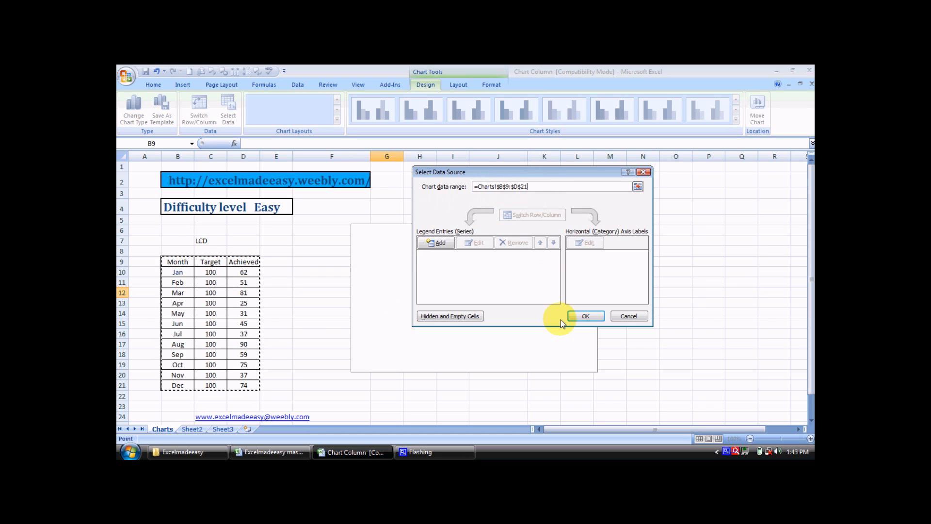
pyautogui.click(586, 316)
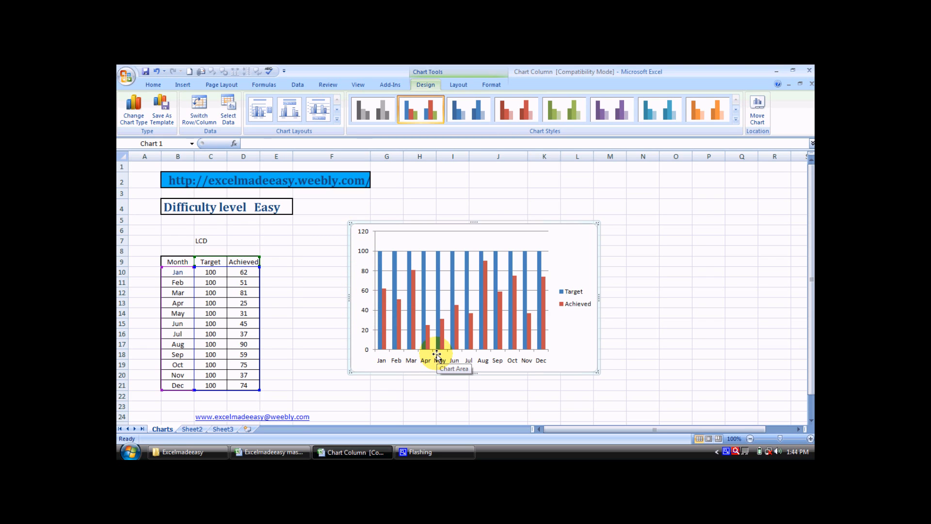
# Check the plotted Achieved and Target series, then reselect the whole chart
pyautogui.click(441, 323)
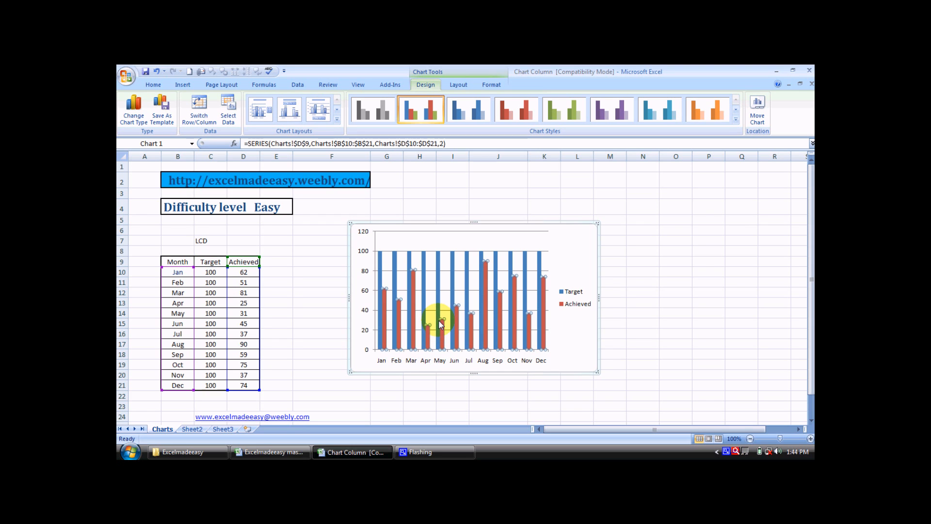
pyautogui.click(455, 267)
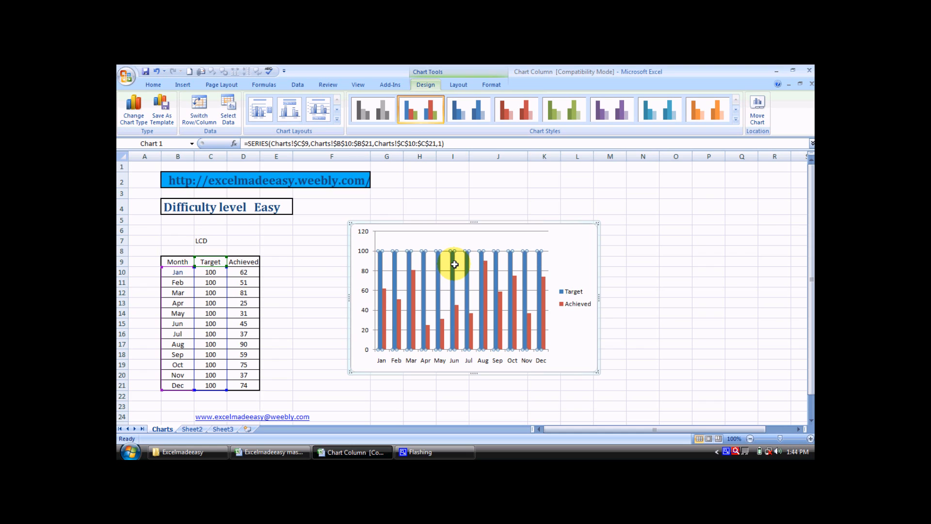
pyautogui.moveTo(485, 291)
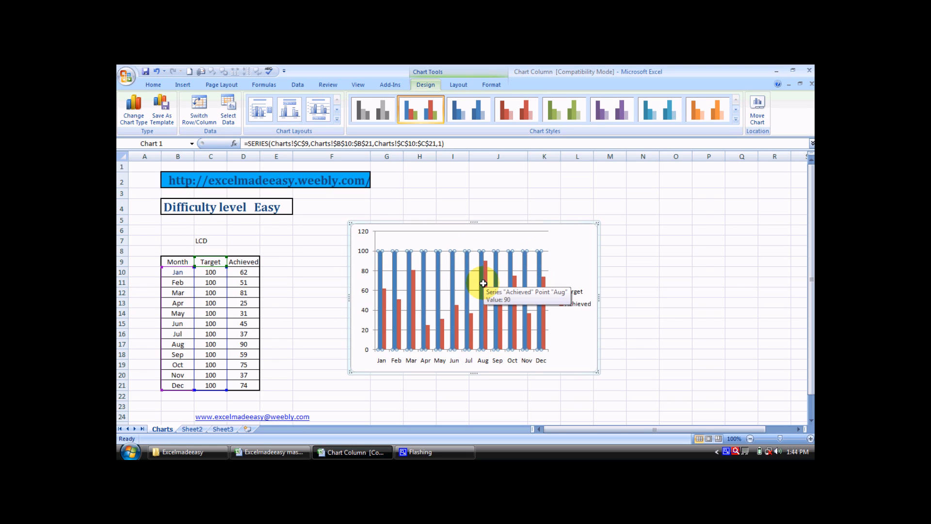
pyautogui.click(561, 272)
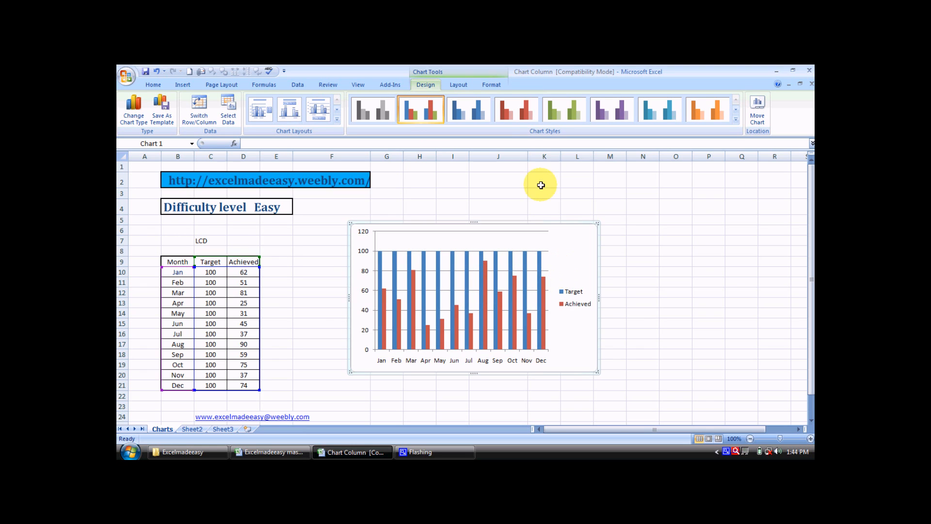
pyautogui.scroll(-1, 504, 167)
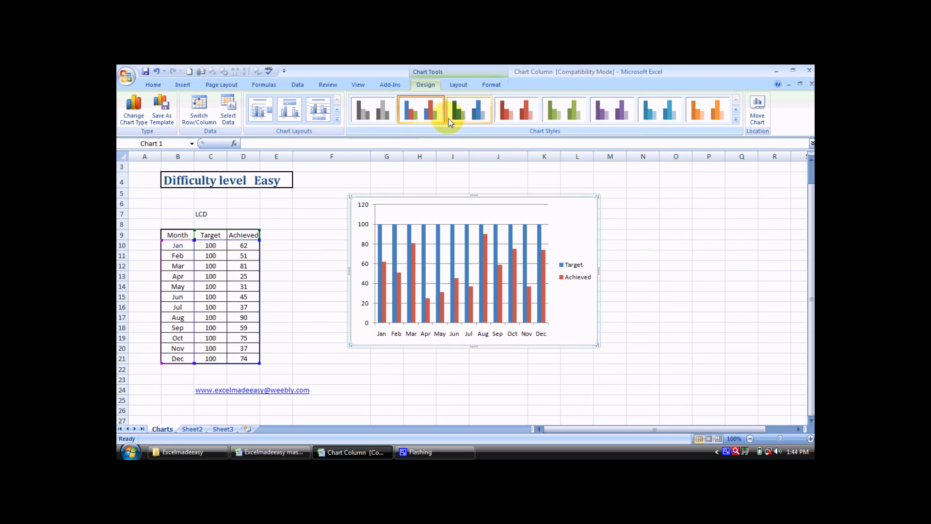
# Apply the dark Chart Style 42 with blue Target and red Achieved columns
pyautogui.click(734, 120)
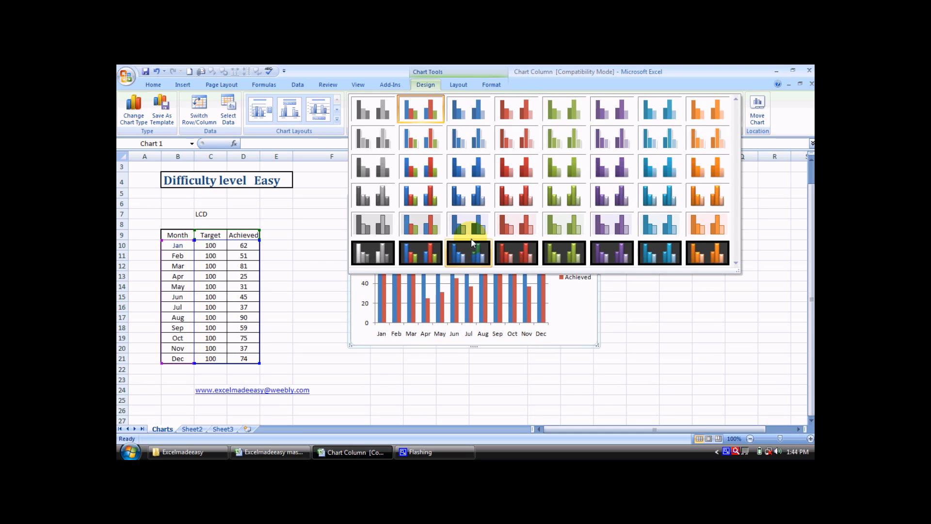
pyautogui.click(419, 254)
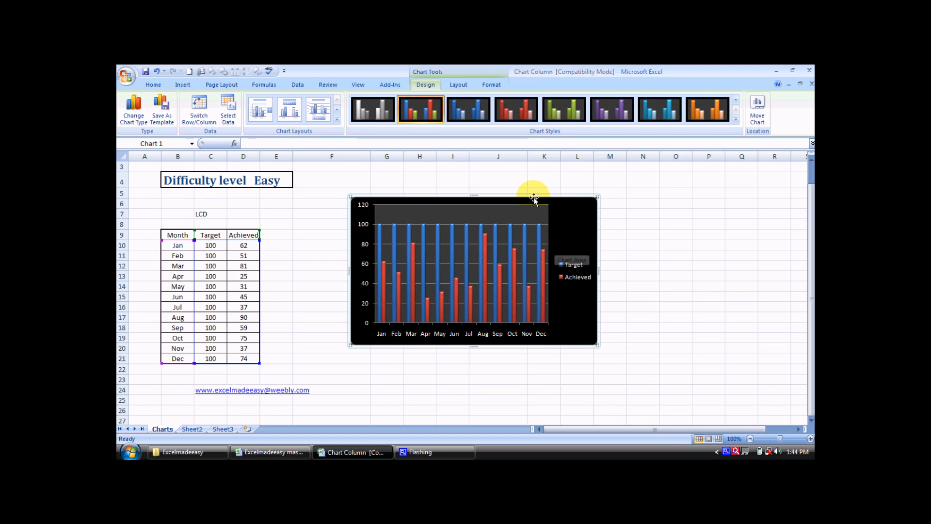
pyautogui.click(493, 85)
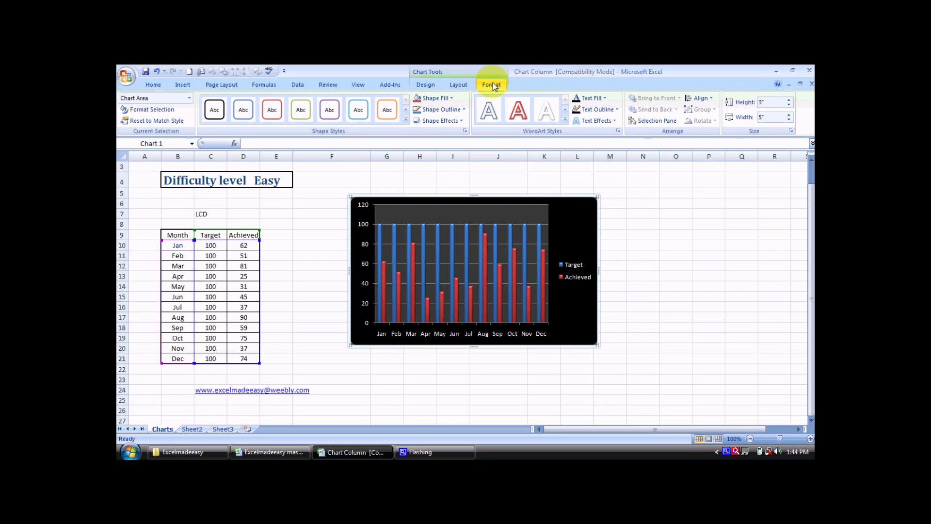
pyautogui.click(429, 85)
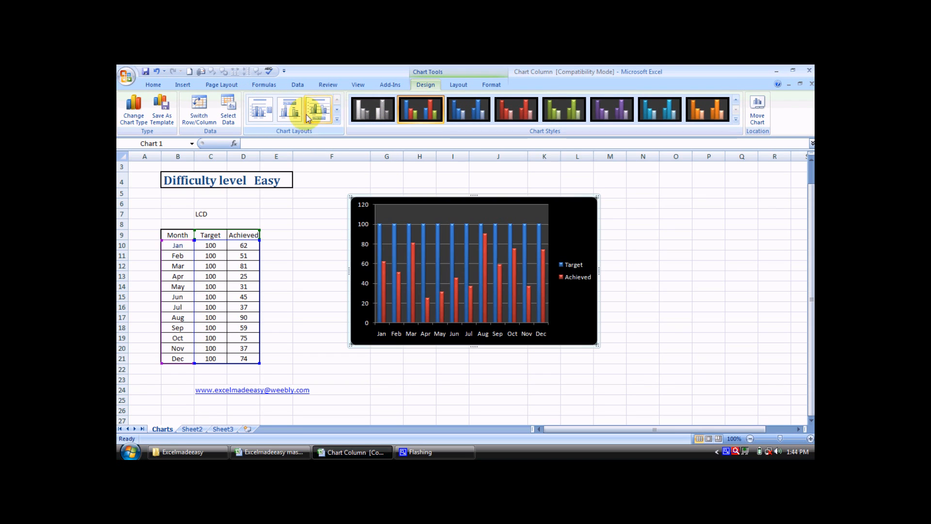
# Apply Chart Layout 1, adding a Chart Title placeholder above the columns
pyautogui.click(338, 124)
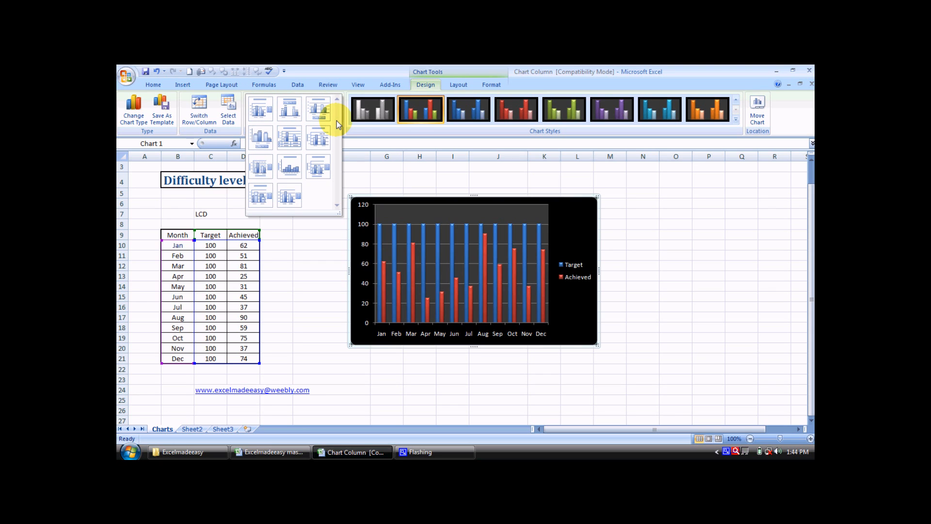
pyautogui.click(262, 113)
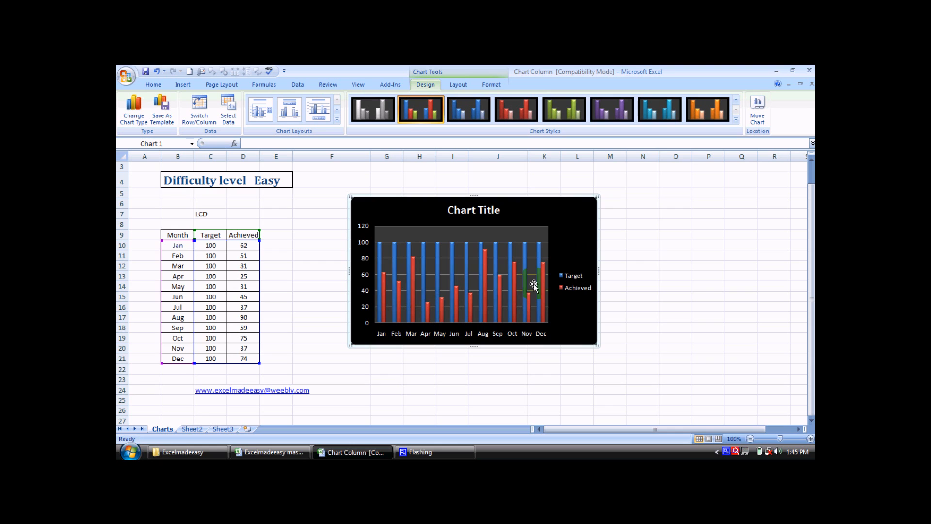
# Replace the placeholder chart title with 'LCD Sales' and reselect the chart
pyautogui.click(478, 211)
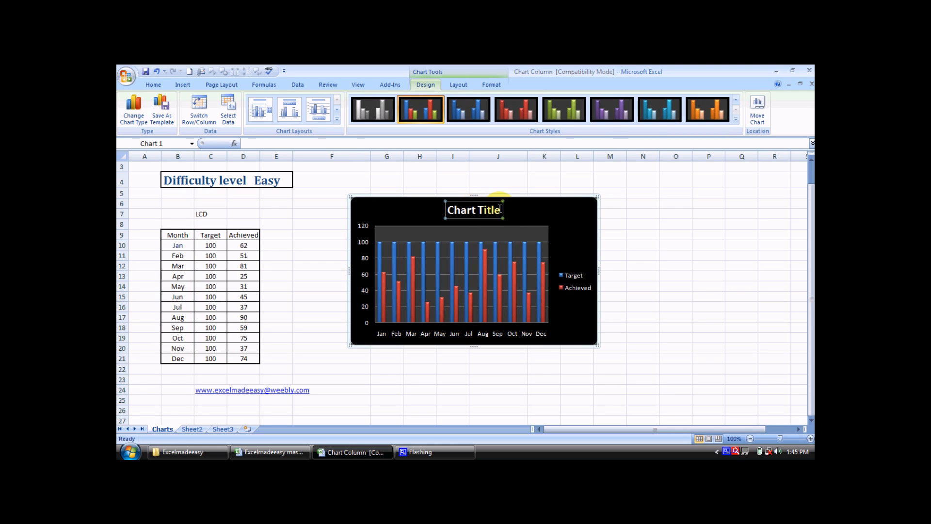
pyautogui.tripleClick(476, 208)
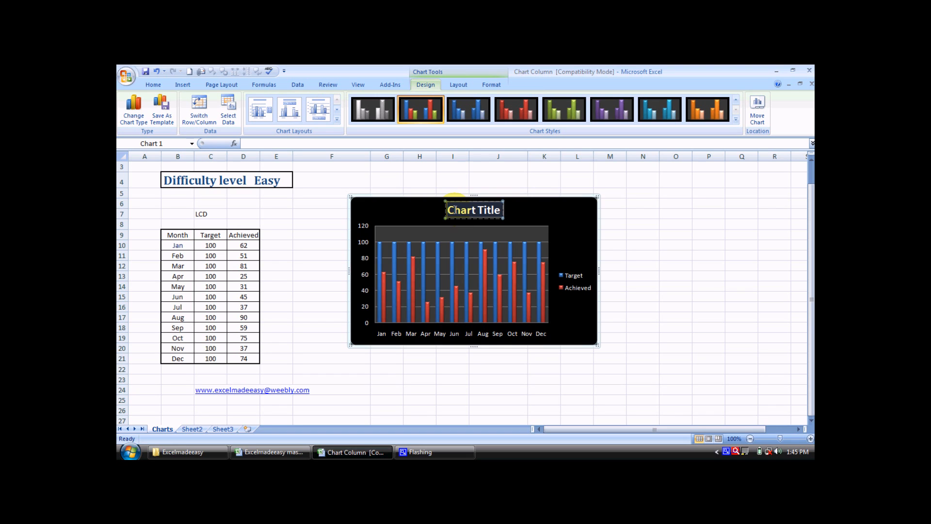
pyautogui.click(499, 209)
pyautogui.press('BackSpace')
pyautogui.press('BackSpace')
pyautogui.press('BackSpace')
pyautogui.press('BackSpace')
pyautogui.press('BackSpace')
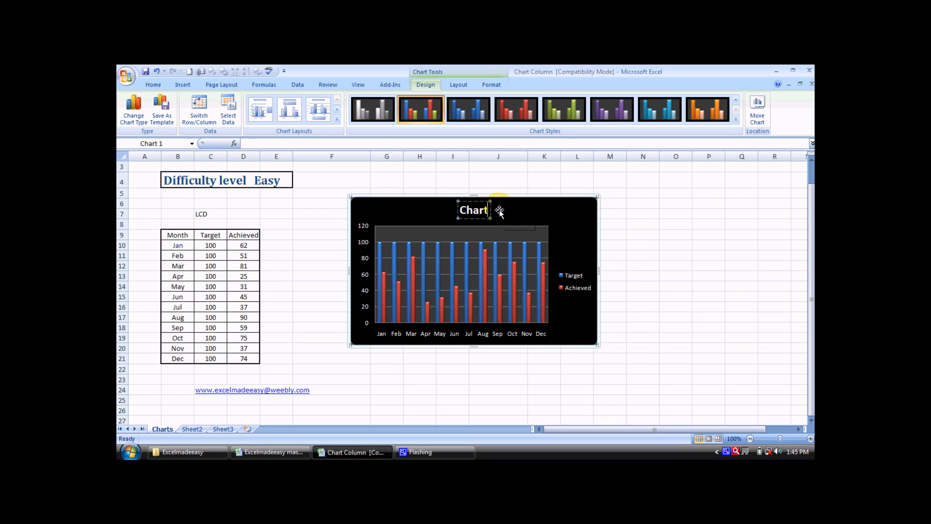
pyautogui.press('BackSpace')
pyautogui.press('BackSpace')
pyautogui.press('BackSpace')
pyautogui.press('BackSpace')
pyautogui.press('BackSpace')
pyautogui.write('LC')
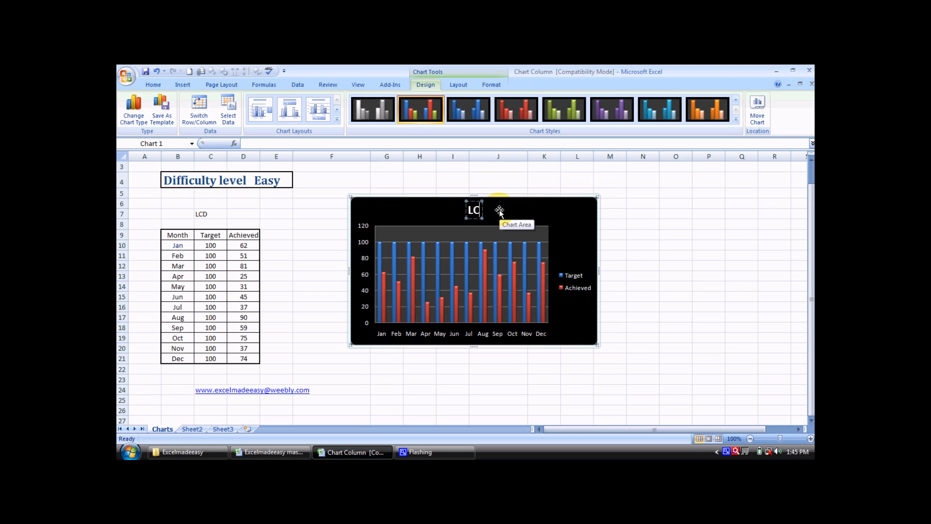
pyautogui.write('D Sales')
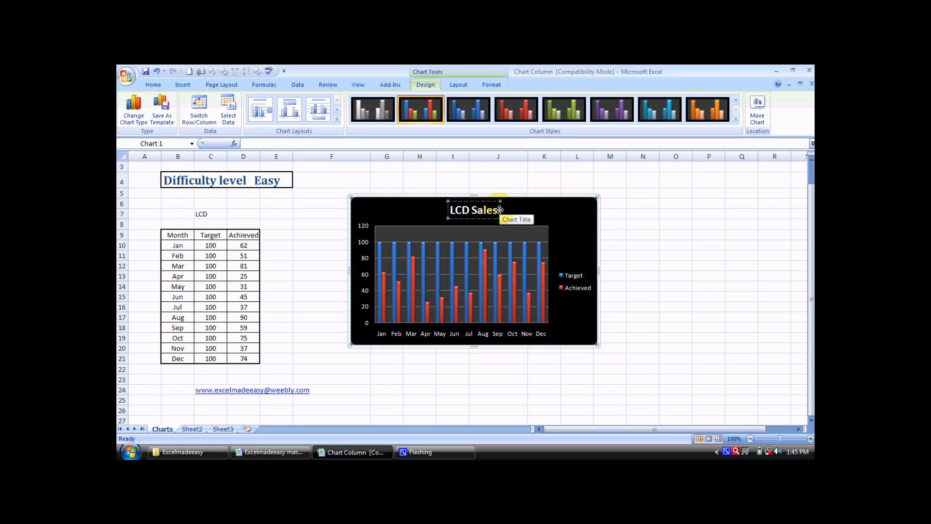
pyautogui.click(639, 245)
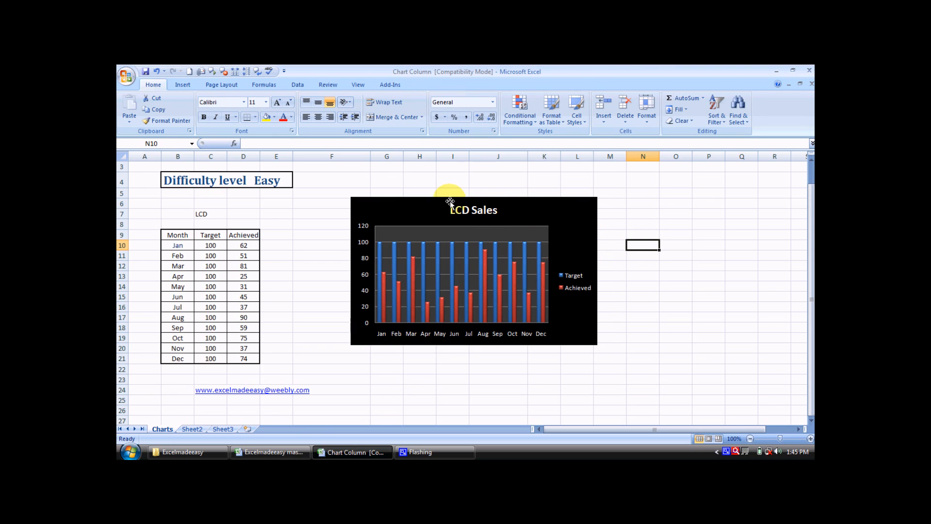
pyautogui.click(488, 211)
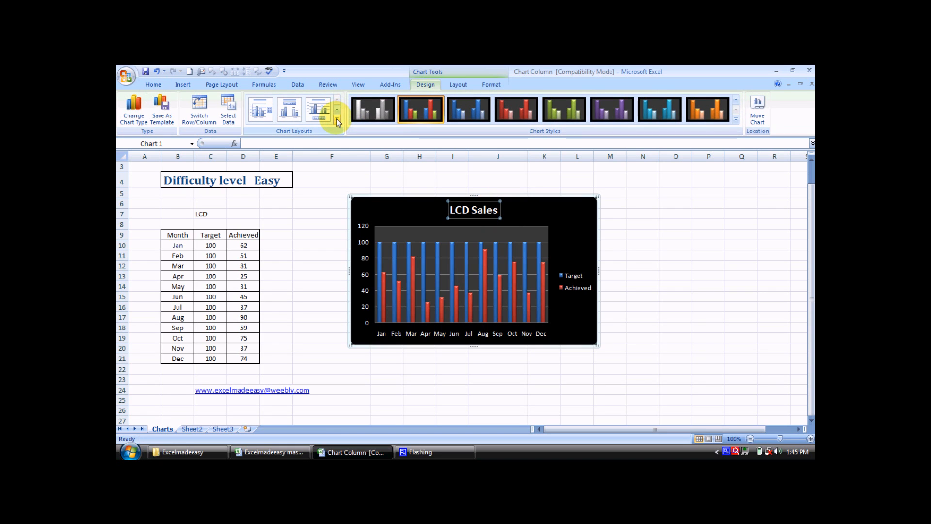
pyautogui.click(339, 120)
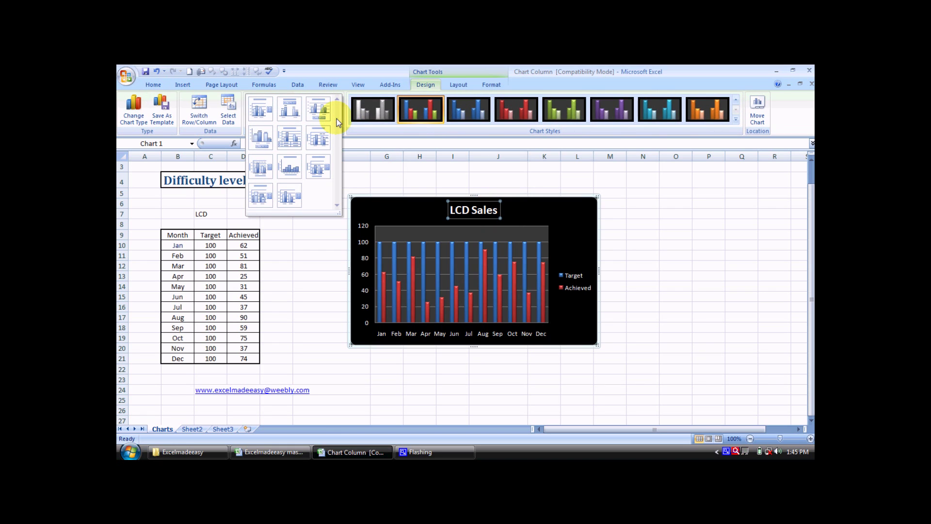
# Try Layouts 2 and 3 with the legend on top and at the bottom
pyautogui.click(285, 107)
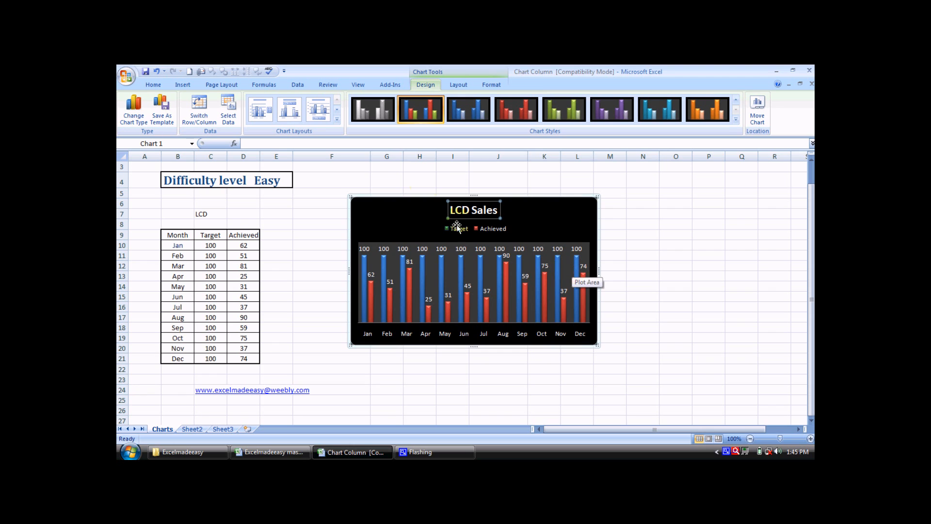
pyautogui.click(336, 124)
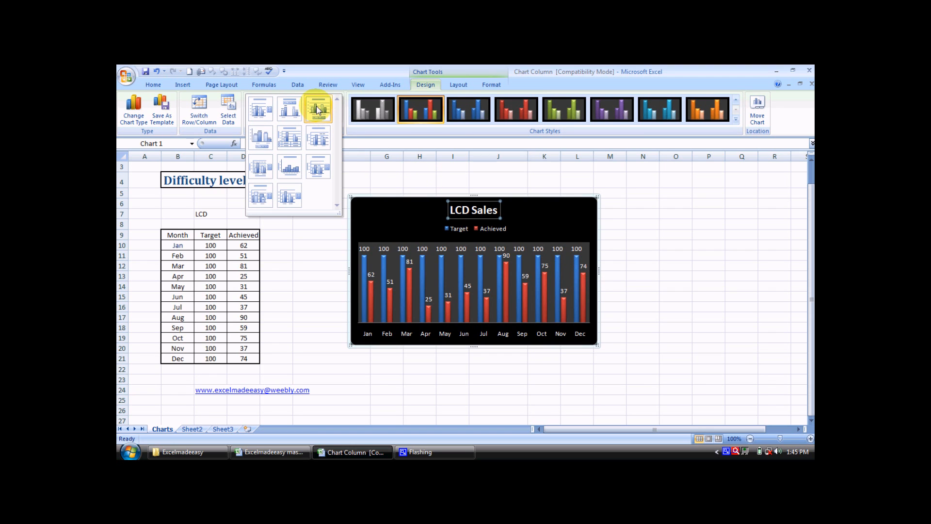
pyautogui.click(319, 109)
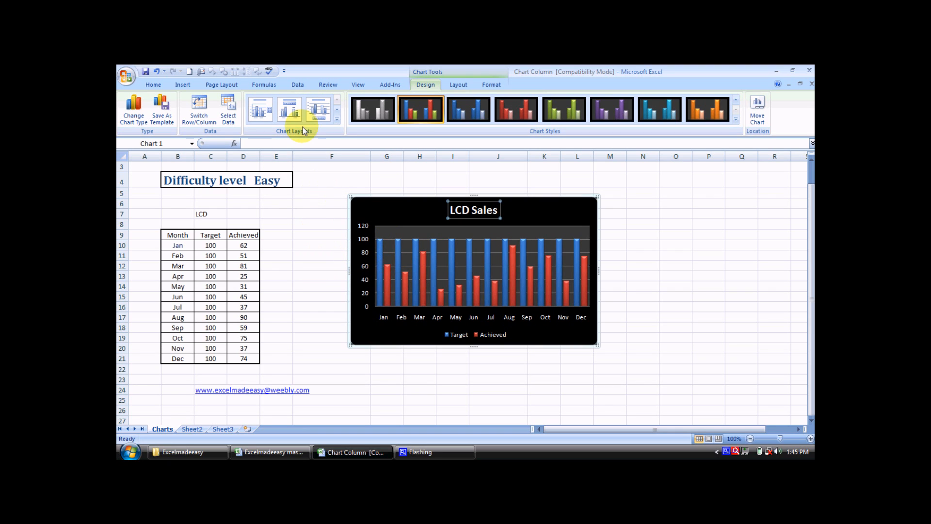
pyautogui.click(338, 119)
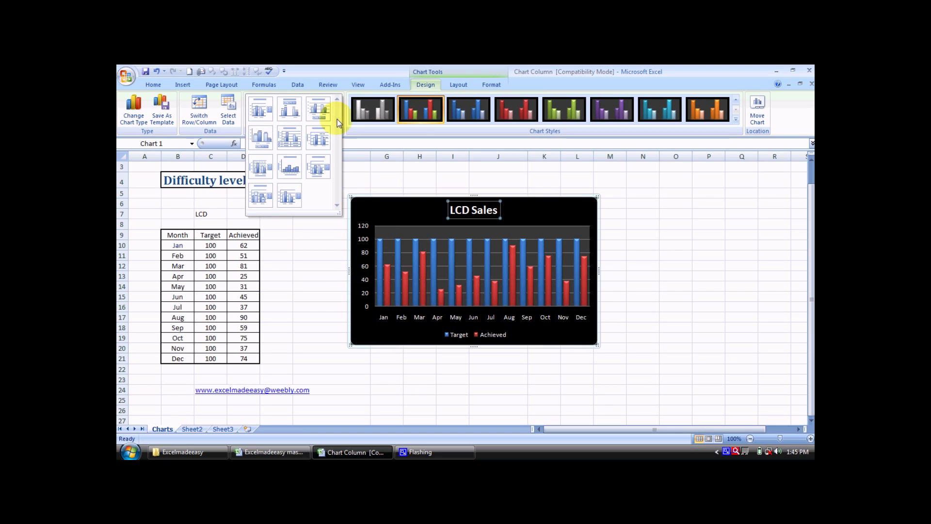
# Try Layout 4 with bar labels, then apply Layout 5 with a data table below
pyautogui.click(268, 137)
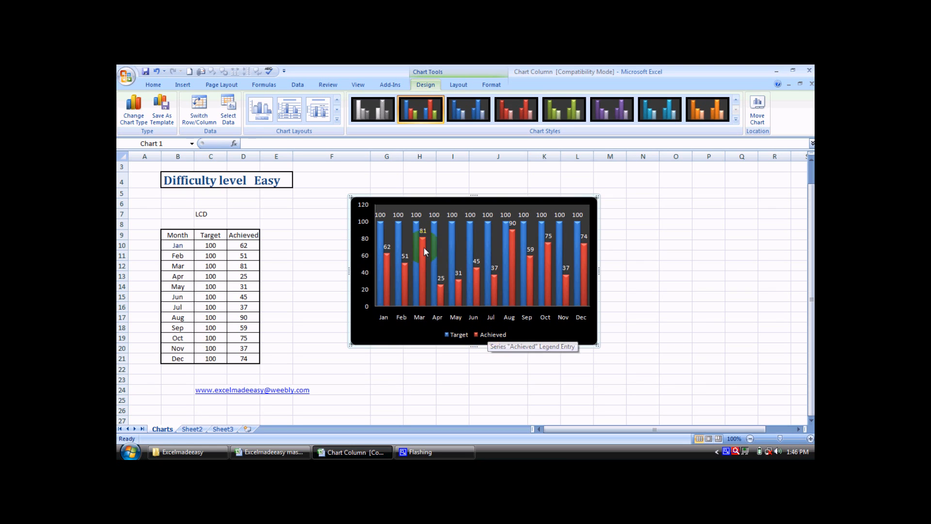
pyautogui.click(338, 120)
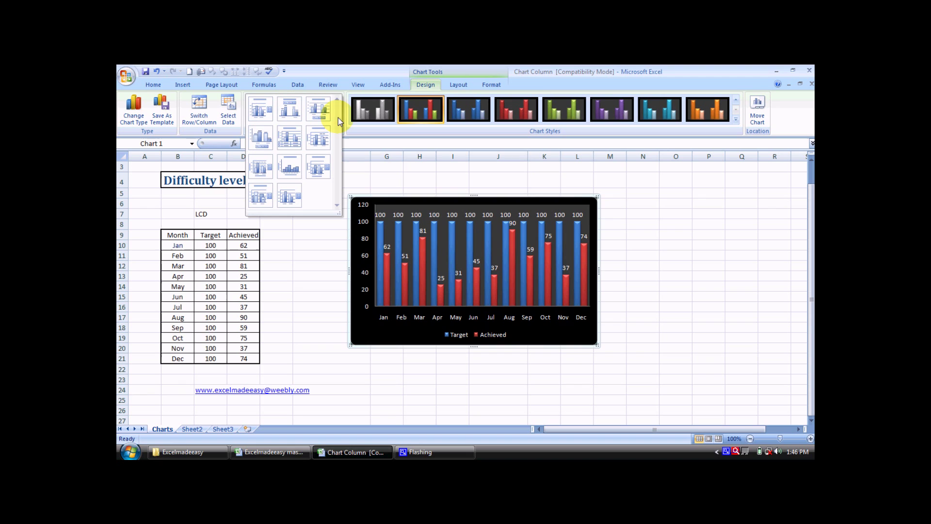
pyautogui.click(288, 140)
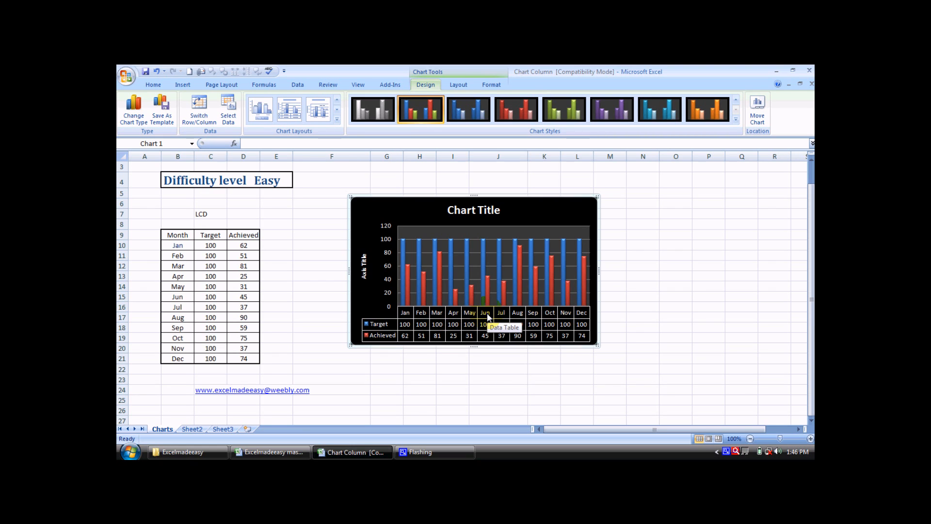
pyautogui.click(336, 121)
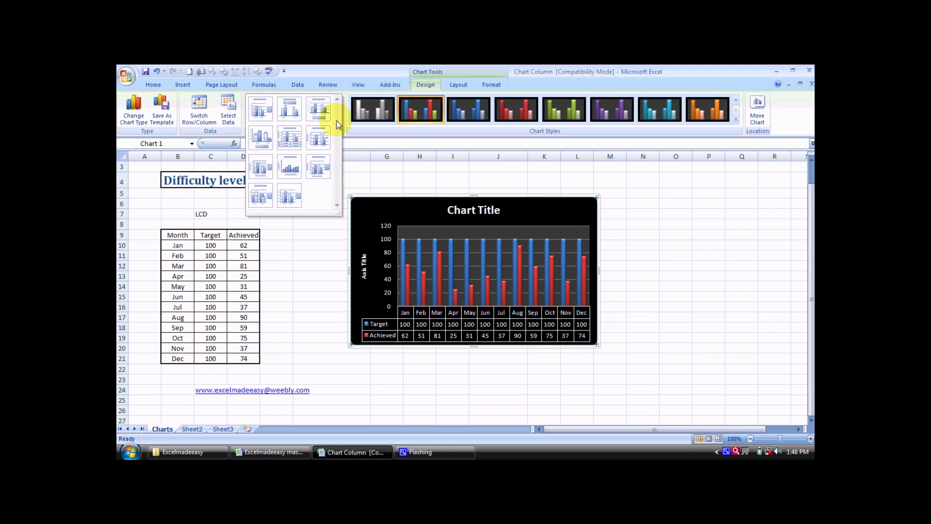
# Try Layouts 6 and 7, then apply Layout 8 with chart and axis titles and no legend
pyautogui.click(317, 141)
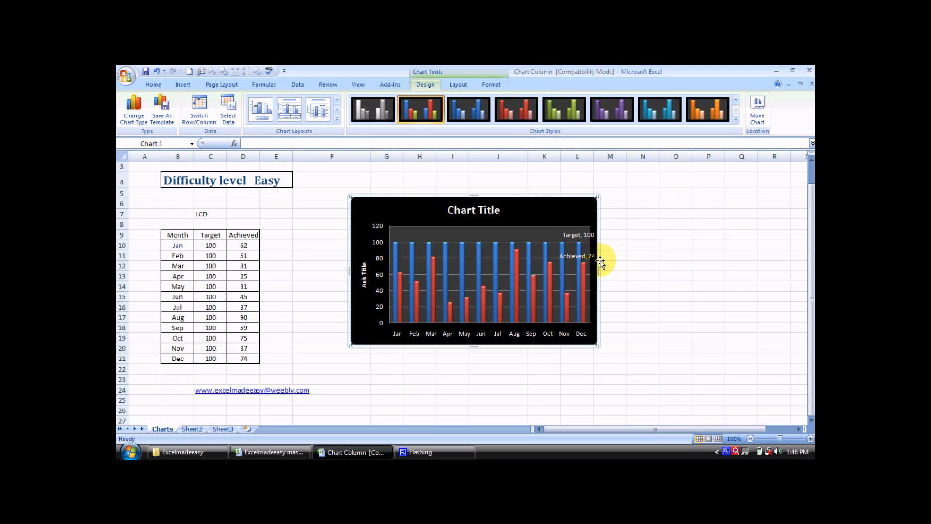
pyautogui.click(337, 122)
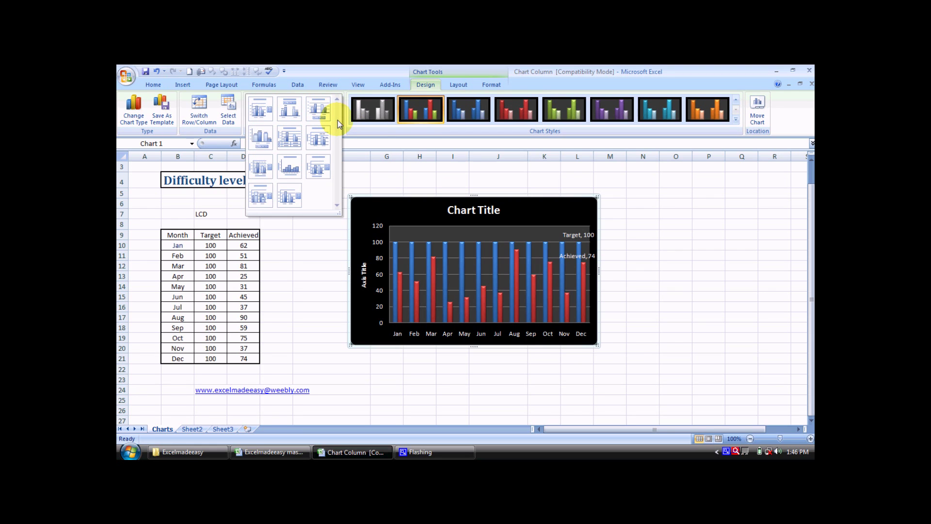
pyautogui.click(264, 169)
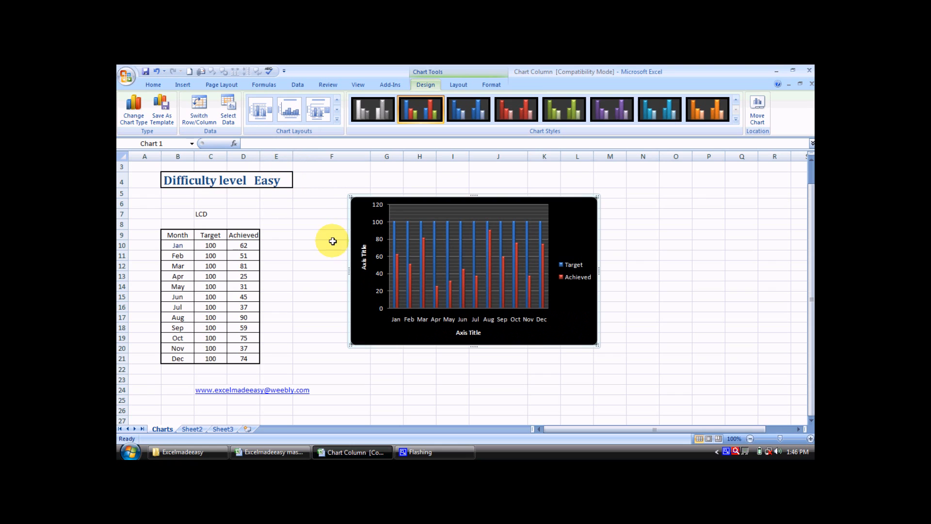
pyautogui.moveTo(503, 280)
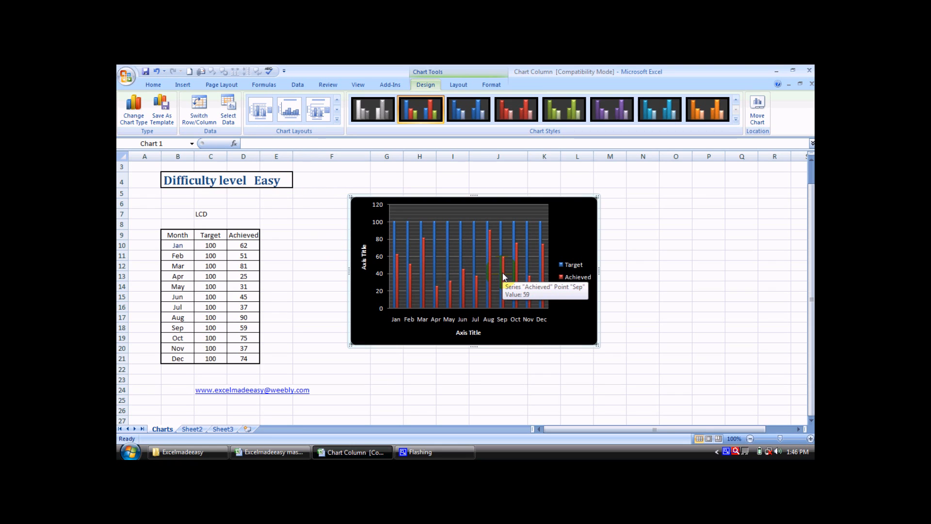
pyautogui.click(339, 118)
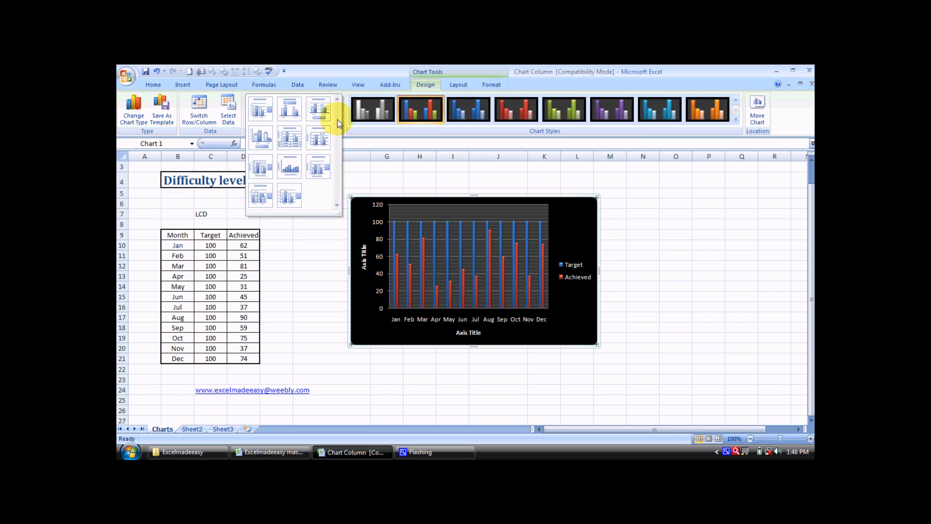
pyautogui.click(290, 167)
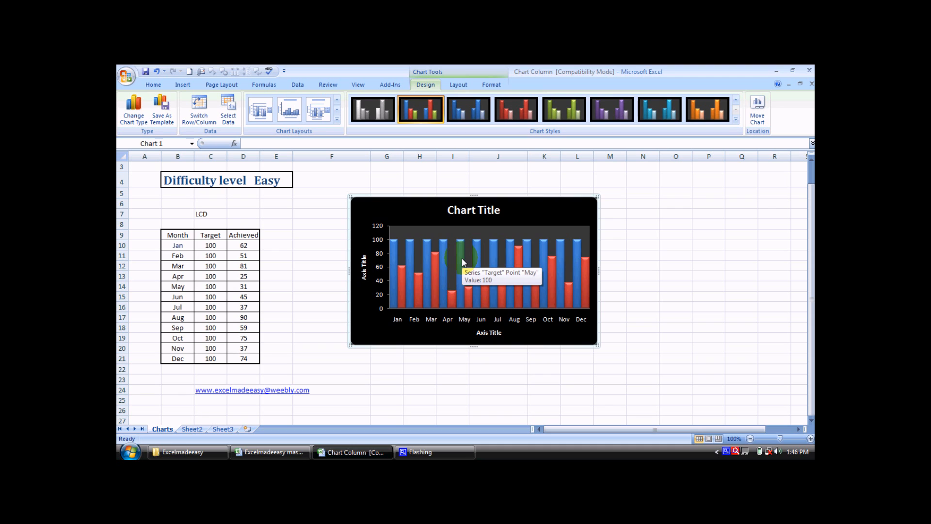
pyautogui.click(339, 119)
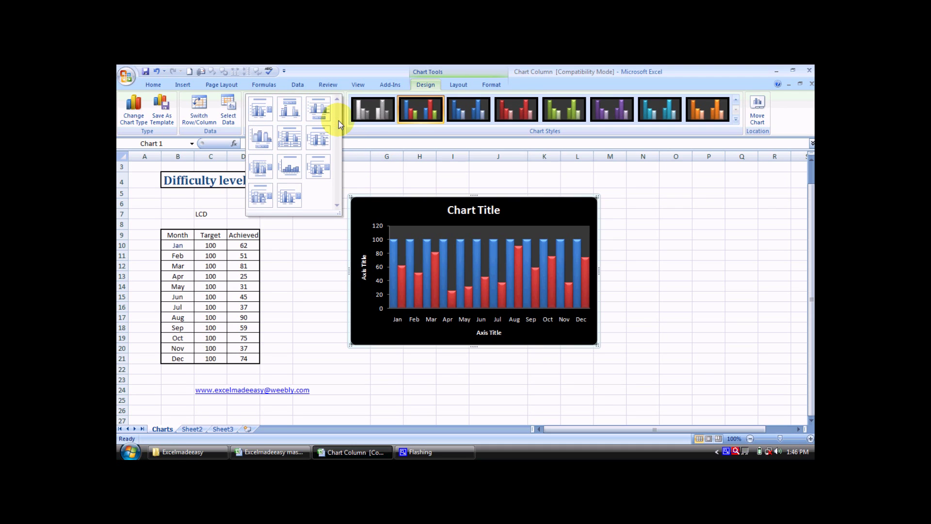
# Try Layouts 9 and 10, then apply Layout 11 with no title or data labels
pyautogui.click(321, 167)
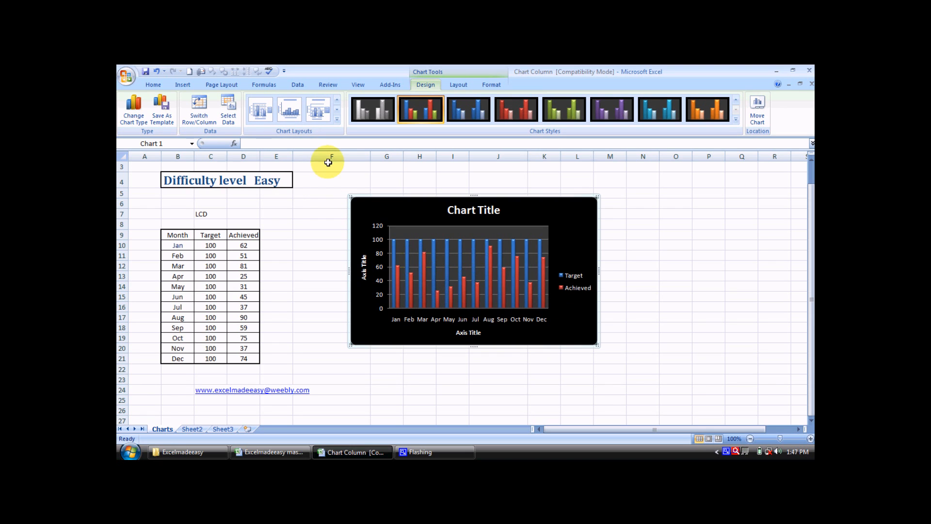
pyautogui.click(339, 120)
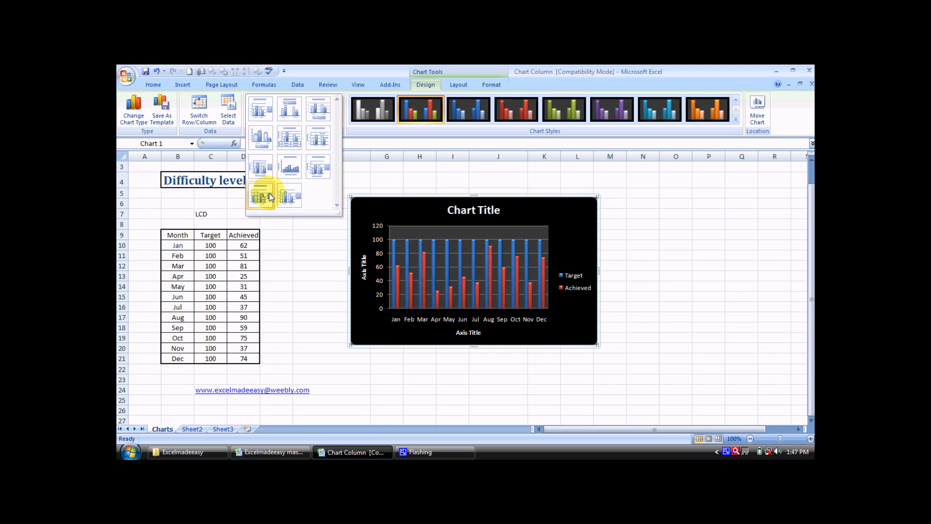
pyautogui.click(290, 195)
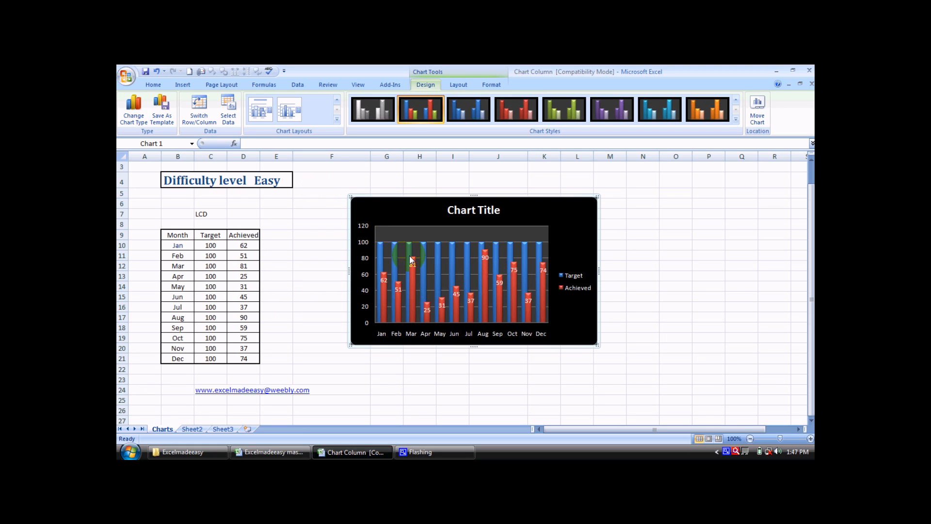
pyautogui.moveTo(411, 260)
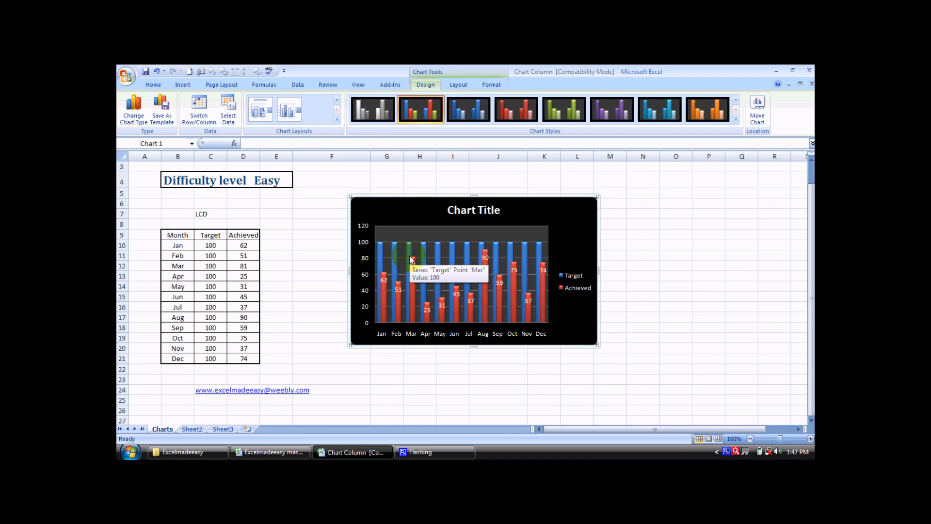
pyautogui.click(338, 121)
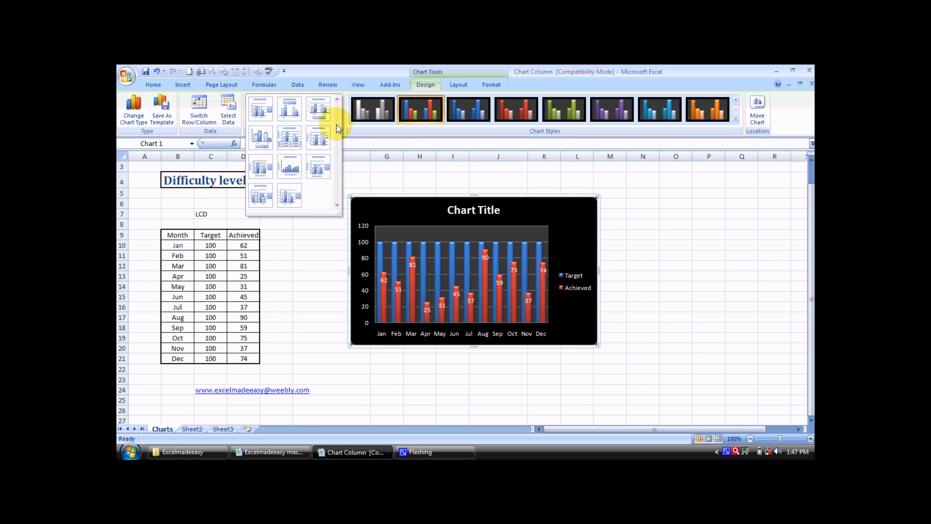
pyautogui.click(290, 197)
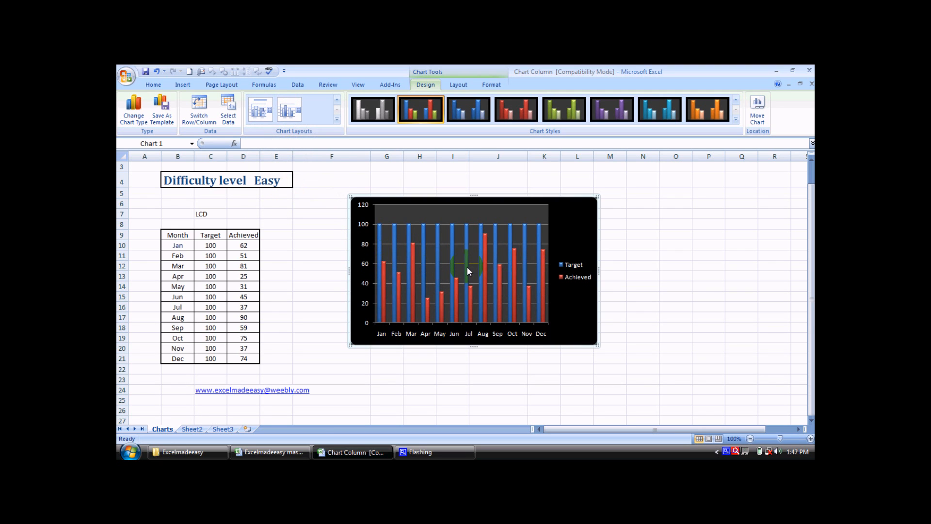
pyautogui.moveTo(467, 277)
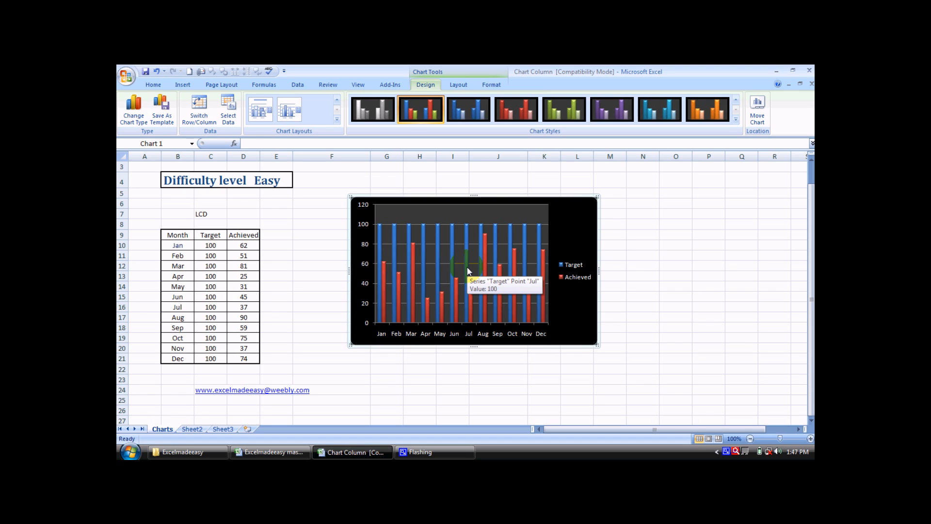
# Reselect the column chart and switch to the Chart Tools Layout ribbon
pyautogui.click(386, 165)
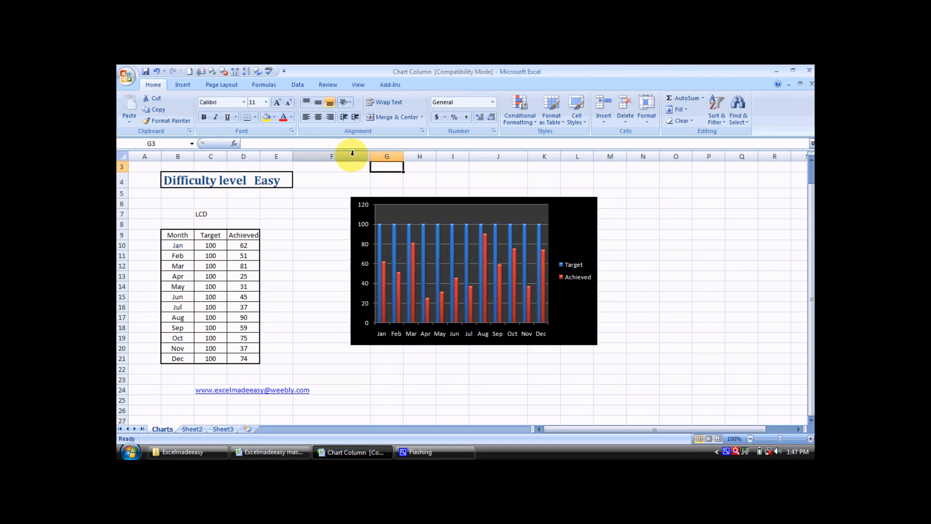
pyautogui.click(579, 218)
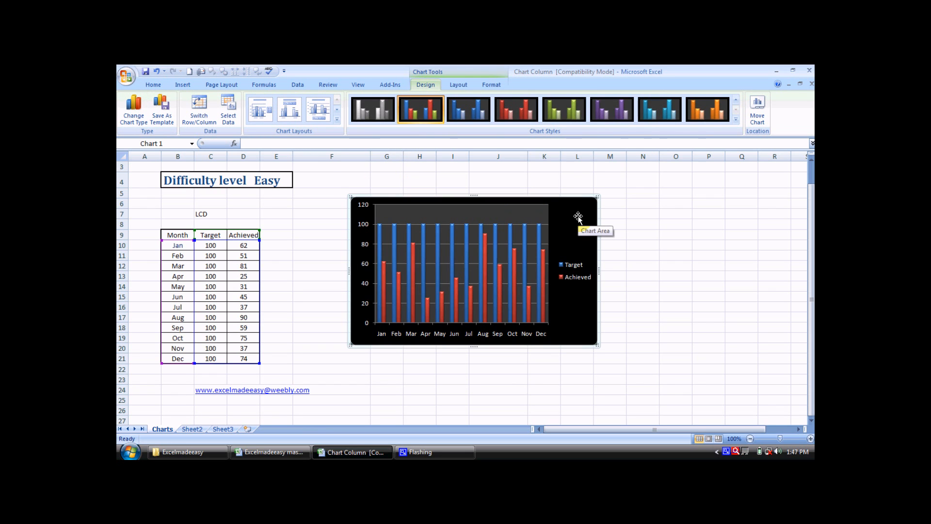
pyautogui.click(492, 85)
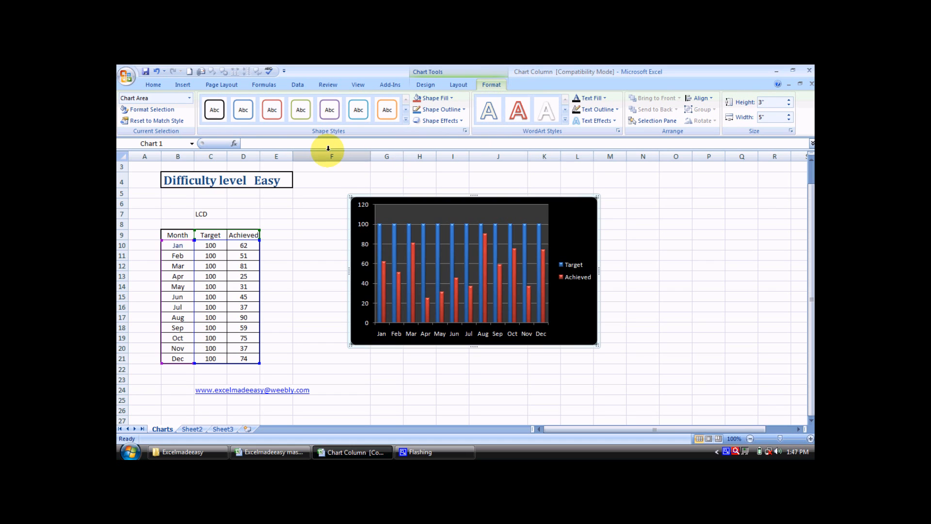
pyautogui.click(459, 84)
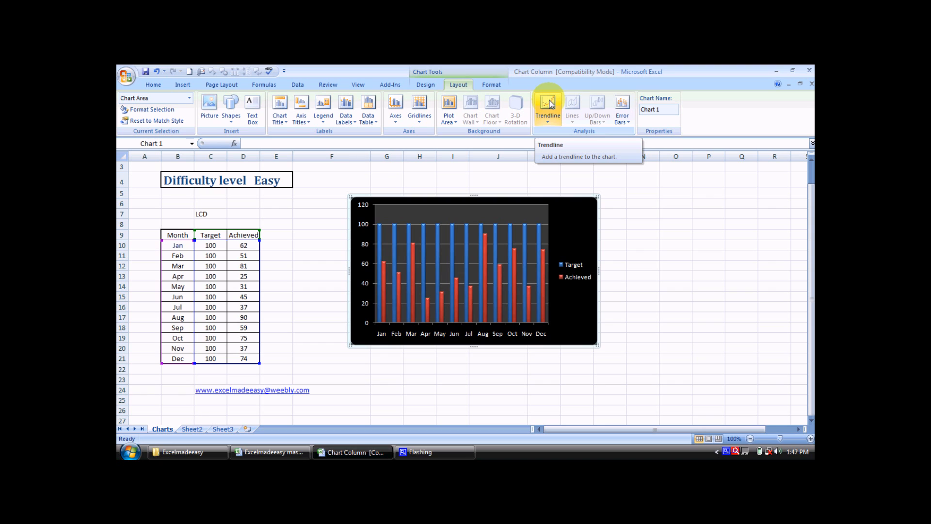
# Add a linear trendline on the Achieved series, giving it a Linear (Achieved) legend entry
pyautogui.click(550, 103)
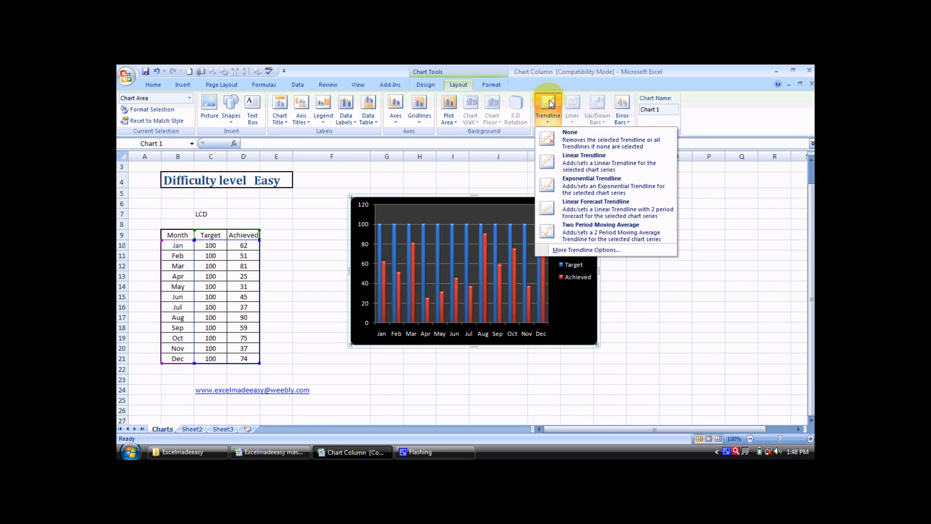
pyautogui.click(578, 165)
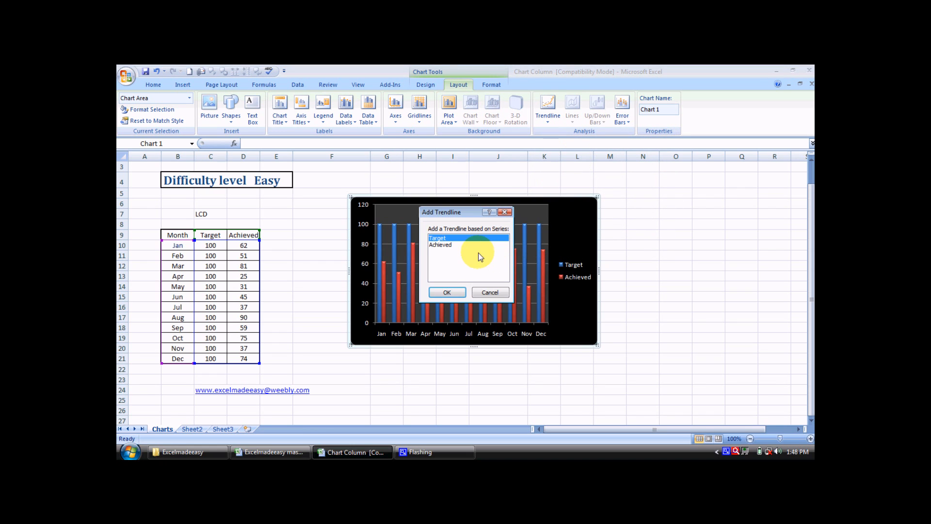
pyautogui.click(446, 246)
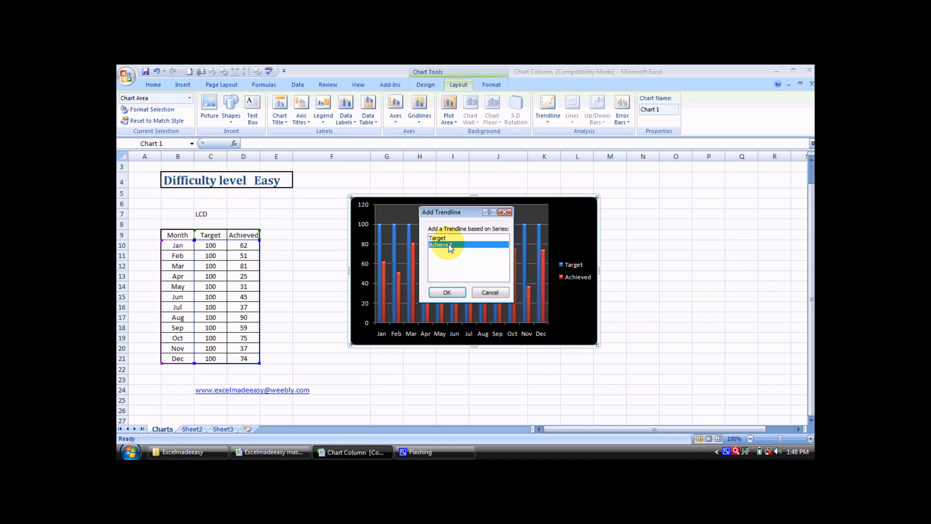
pyautogui.click(447, 293)
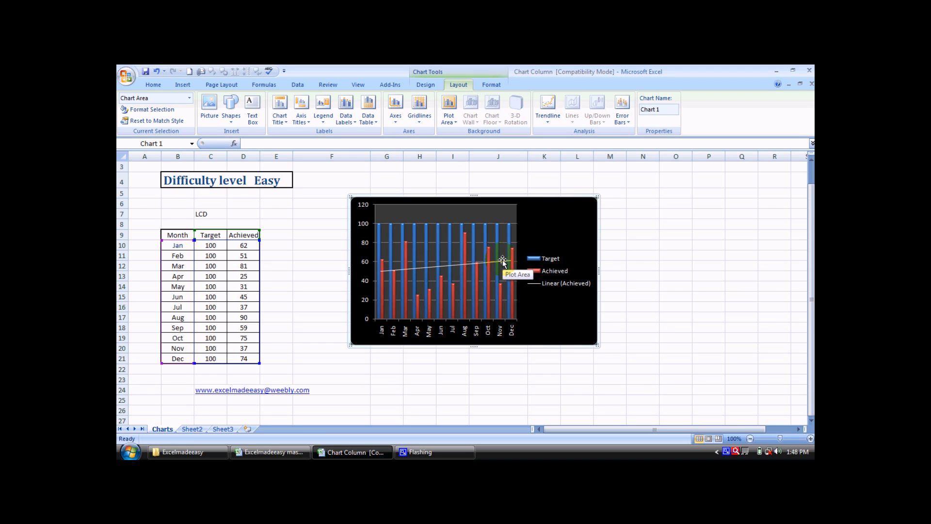
pyautogui.scroll(1, 503, 260)
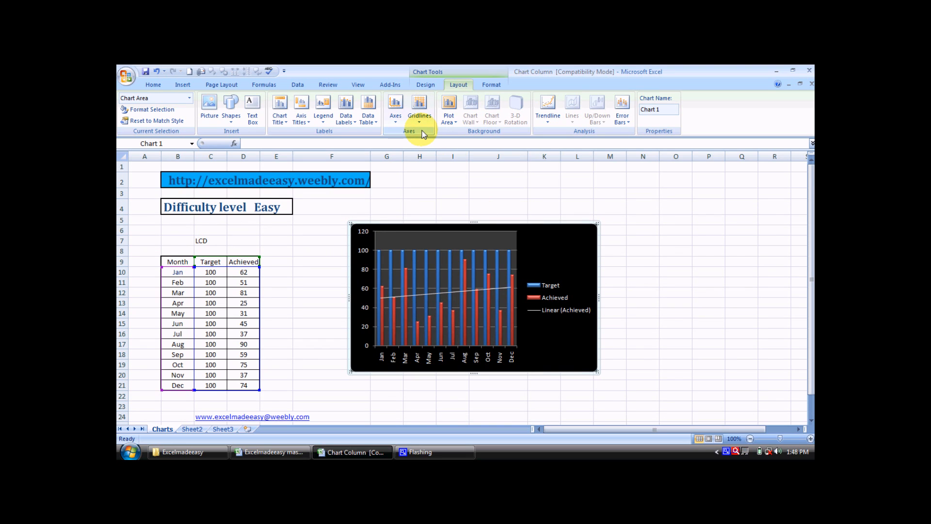
pyautogui.click(419, 123)
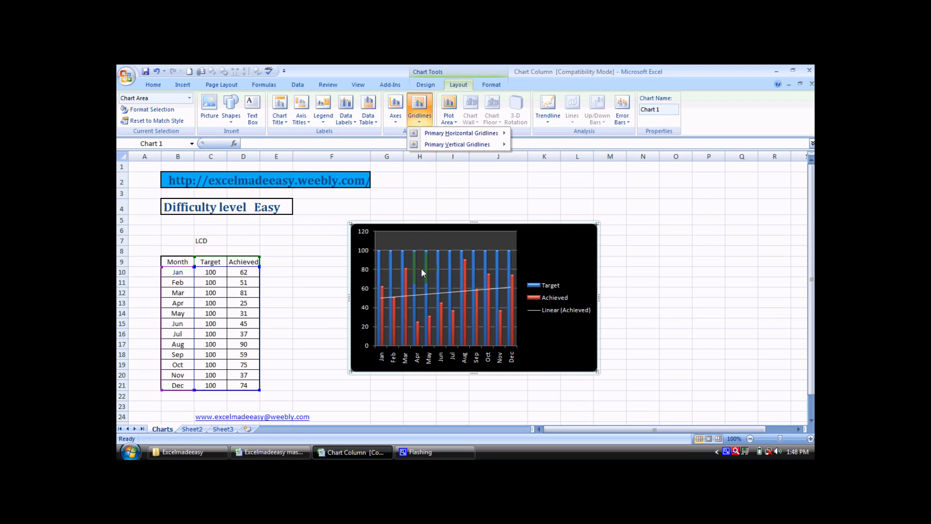
pyautogui.moveTo(461, 133)
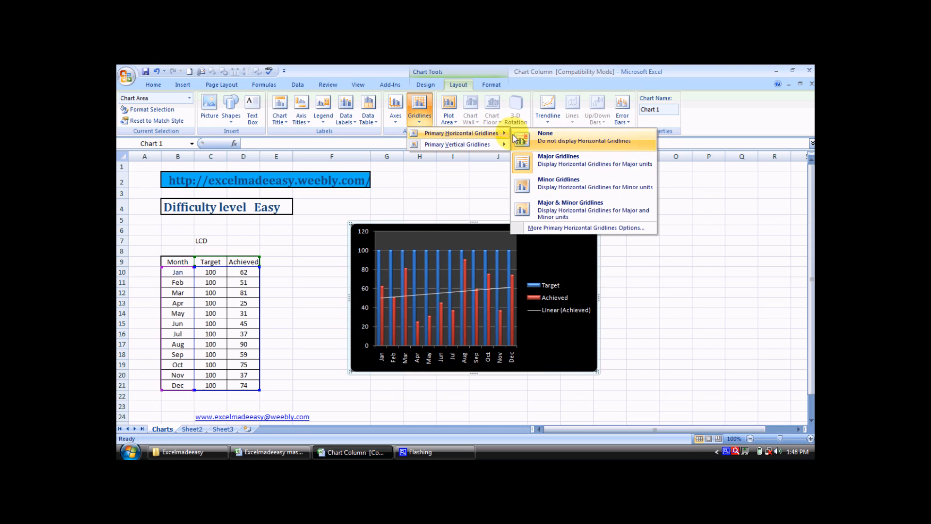
pyautogui.click(546, 137)
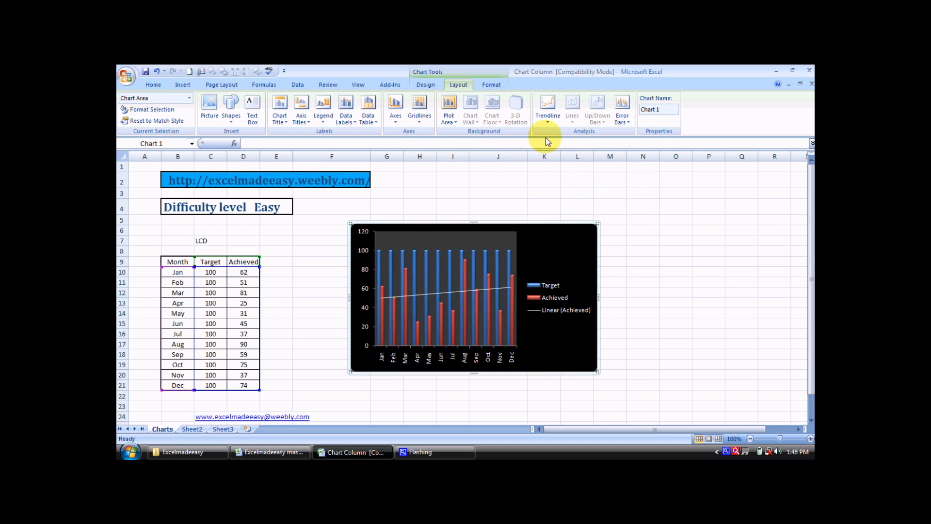
pyautogui.click(420, 116)
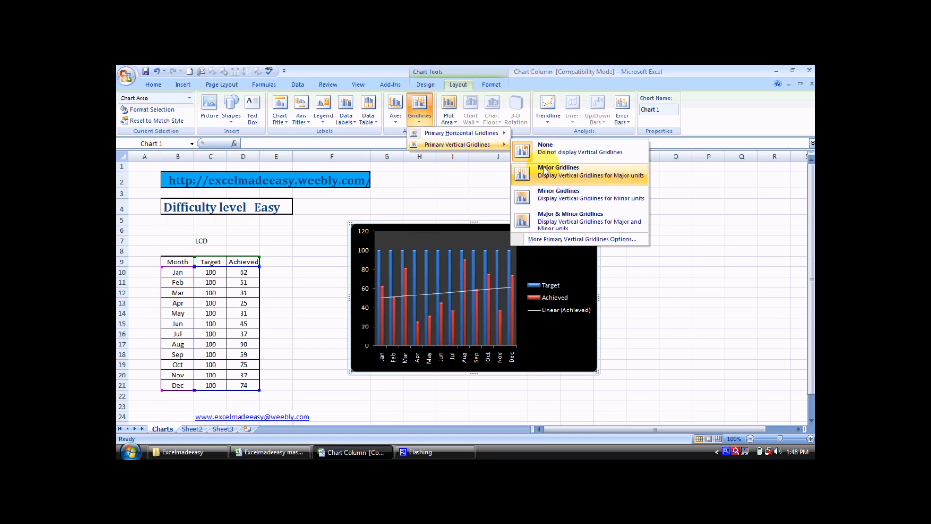
pyautogui.moveTo(457, 144)
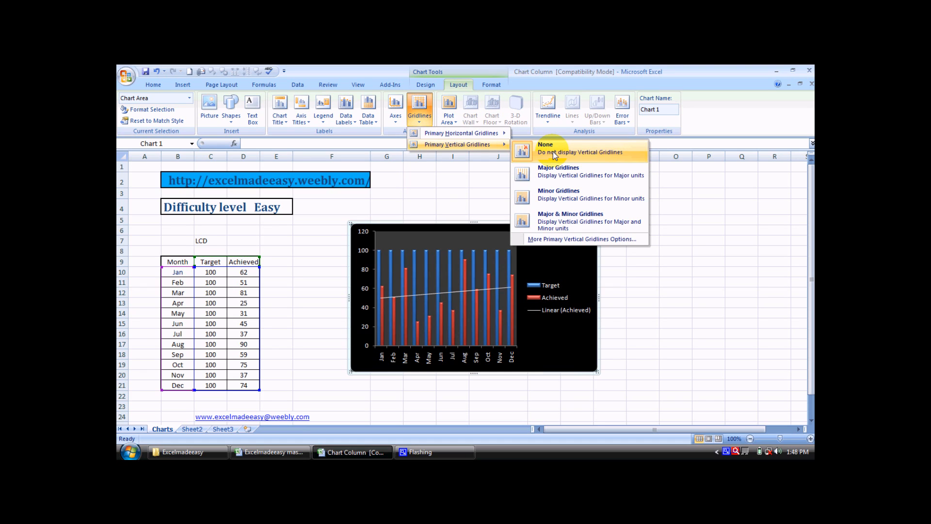
pyautogui.click(555, 155)
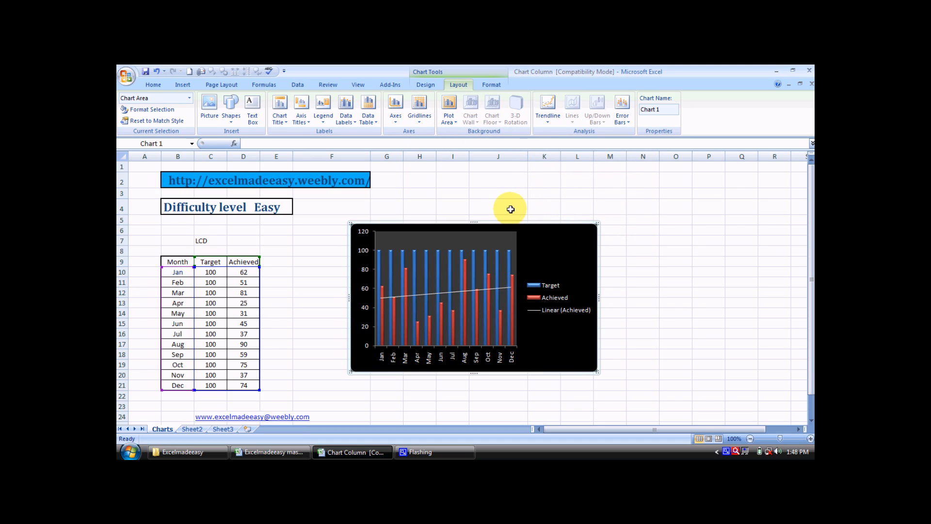
pyautogui.click(396, 117)
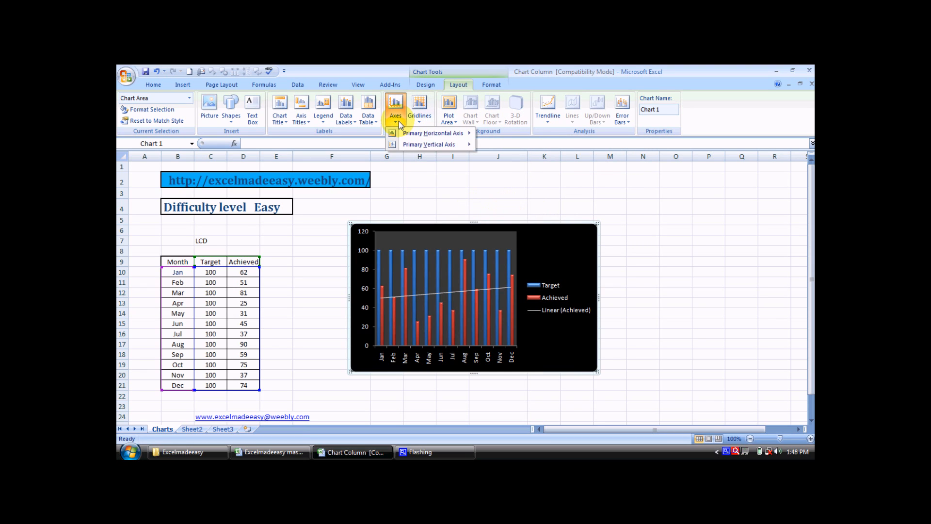
pyautogui.moveTo(432, 134)
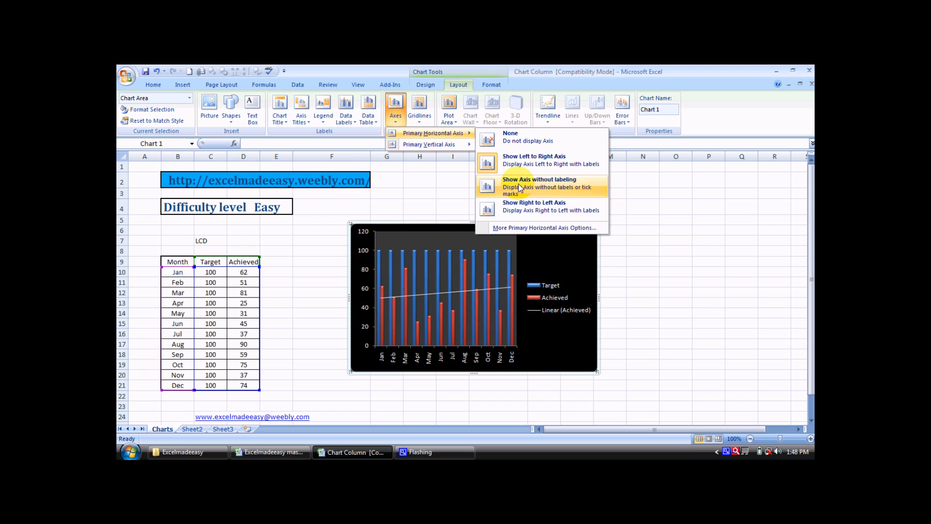
pyautogui.click(519, 185)
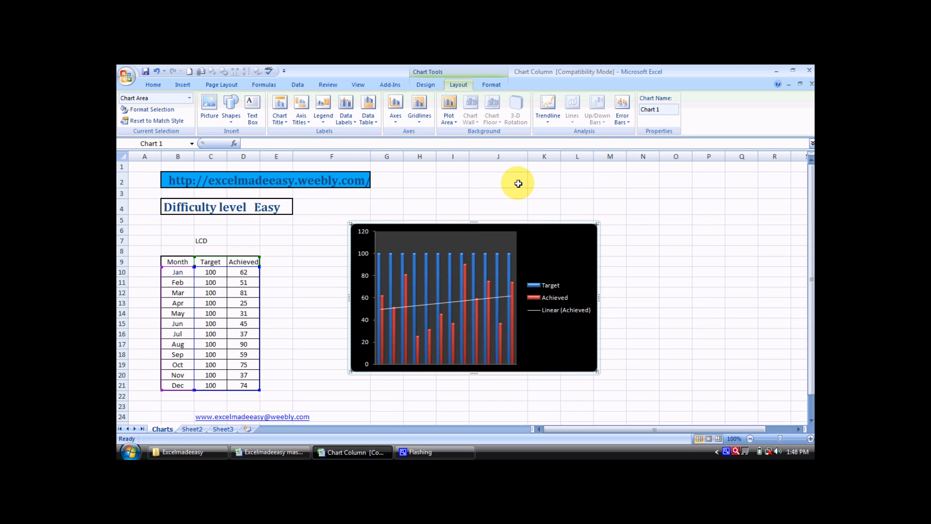
pyautogui.click(397, 109)
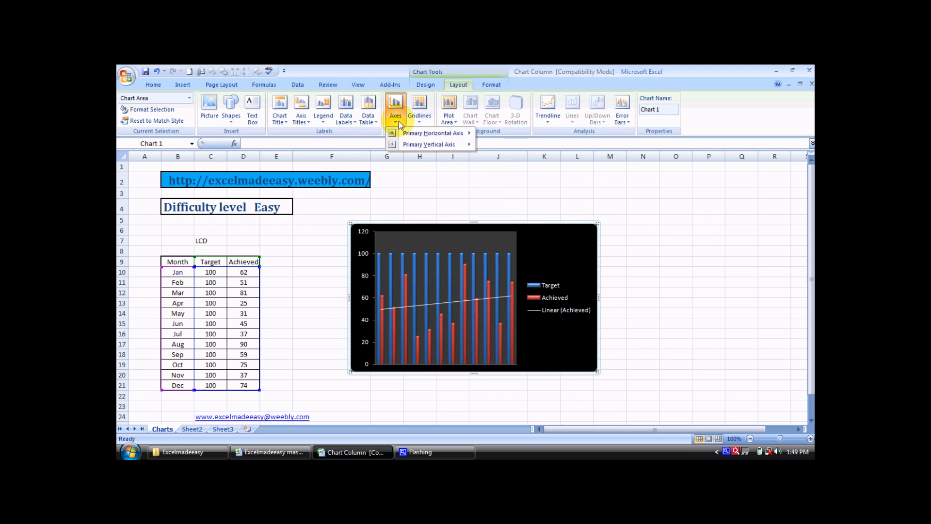
pyautogui.click(502, 142)
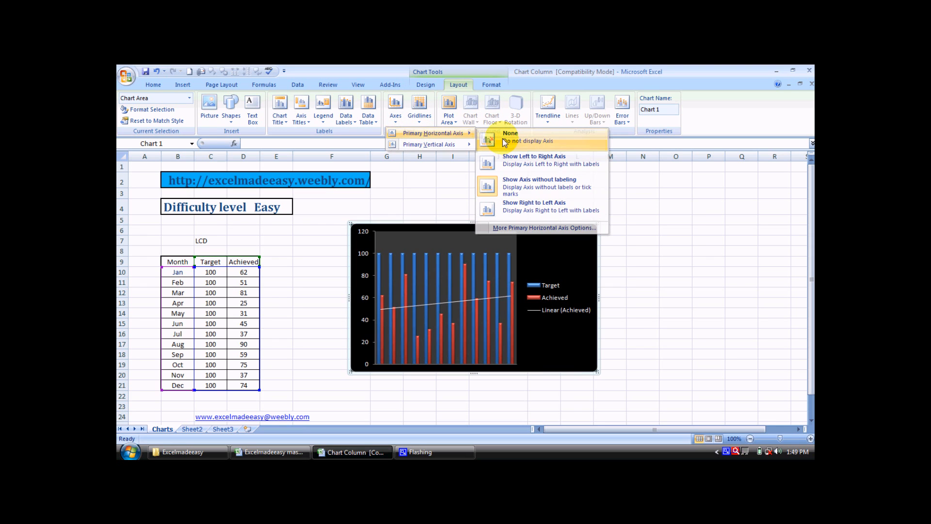
pyautogui.click(397, 111)
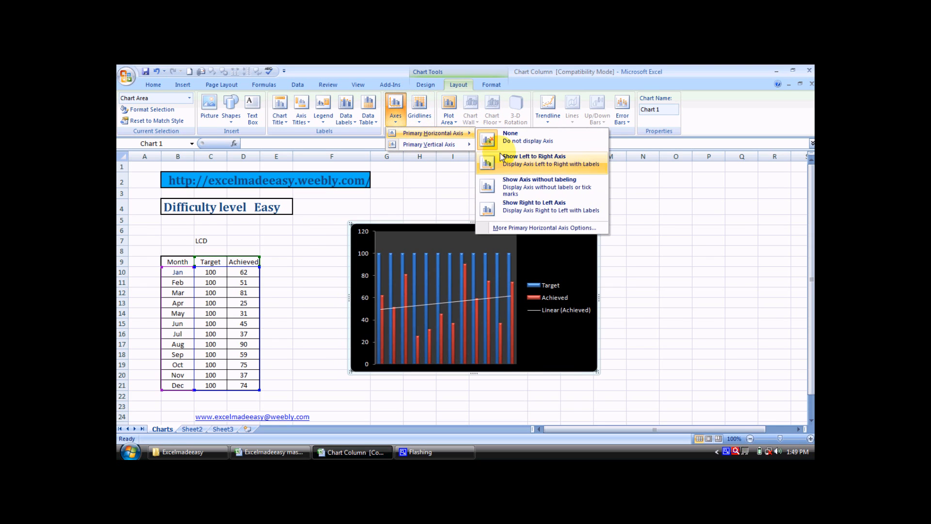
pyautogui.click(534, 159)
pyautogui.scroll(-10, 478, 193)
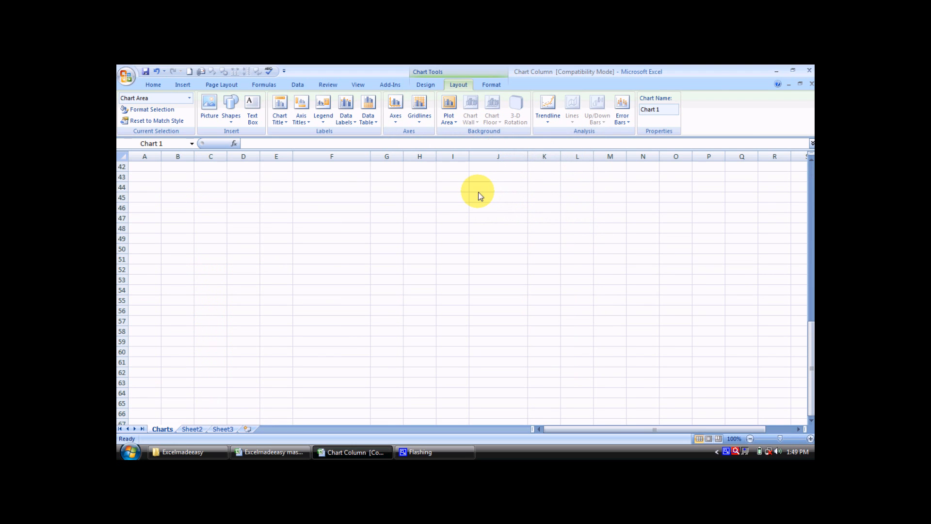
pyautogui.click(478, 191)
pyautogui.press('Up')
pyautogui.press('Up')
pyautogui.press('Up')
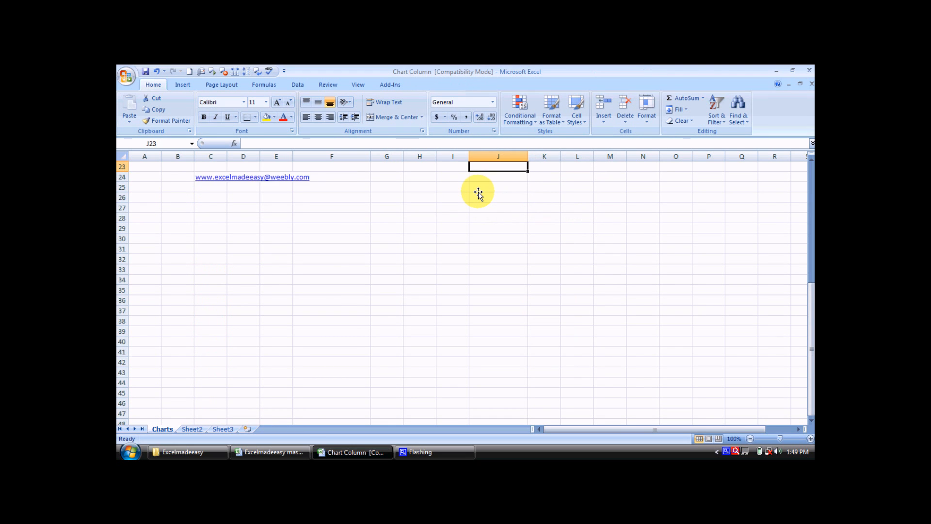
pyautogui.press('Up')
pyautogui.press('Up')
pyautogui.press('Up')
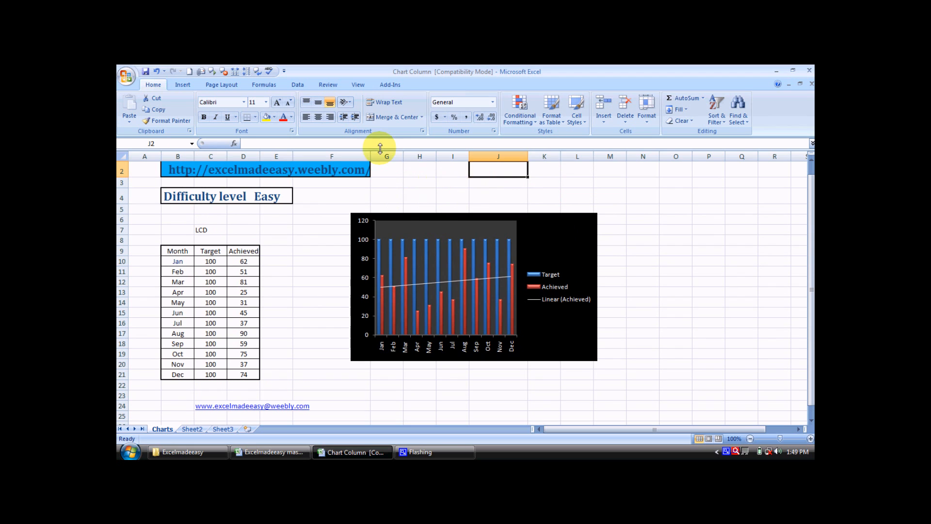
pyautogui.click(553, 226)
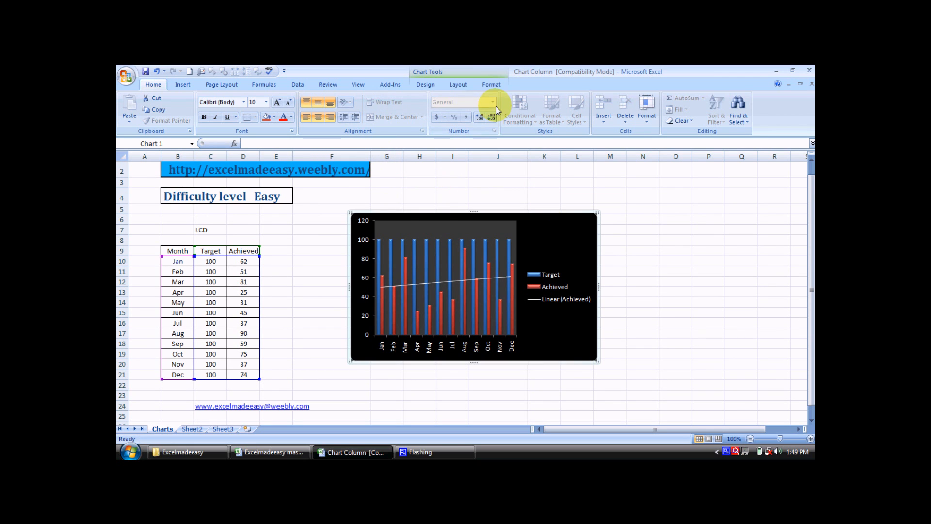
pyautogui.click(459, 85)
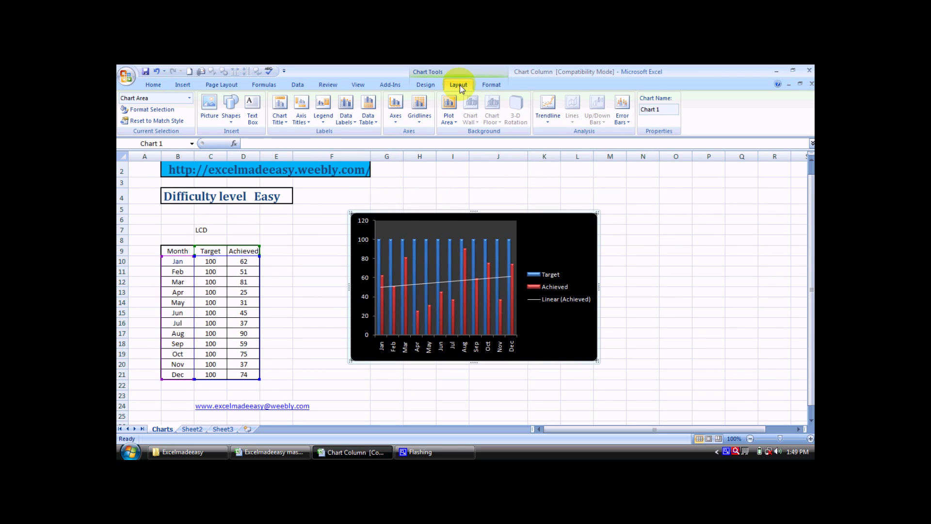
pyautogui.click(379, 122)
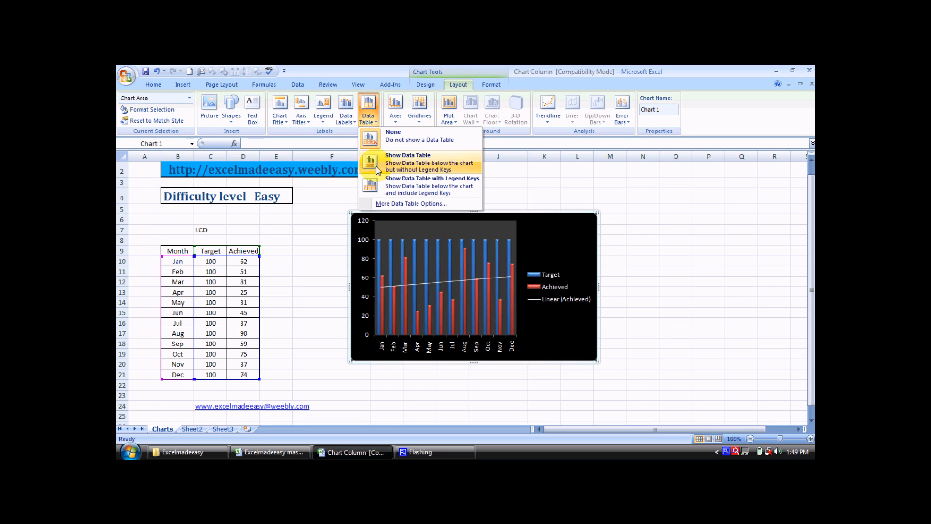
pyautogui.click(408, 161)
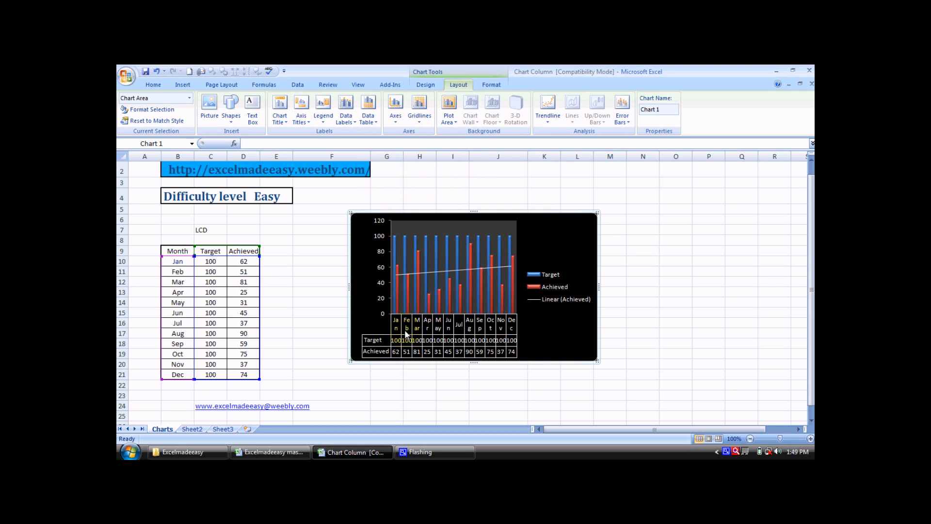
pyautogui.click(374, 120)
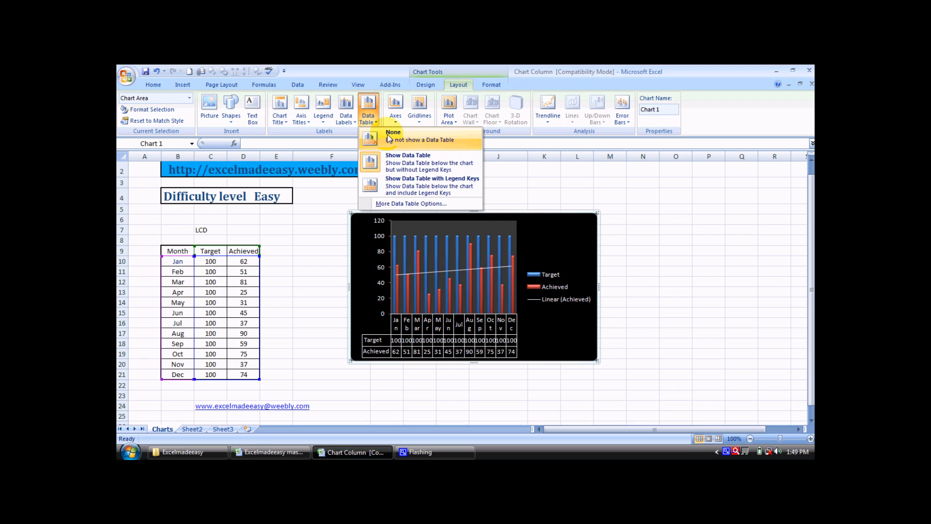
pyautogui.click(390, 137)
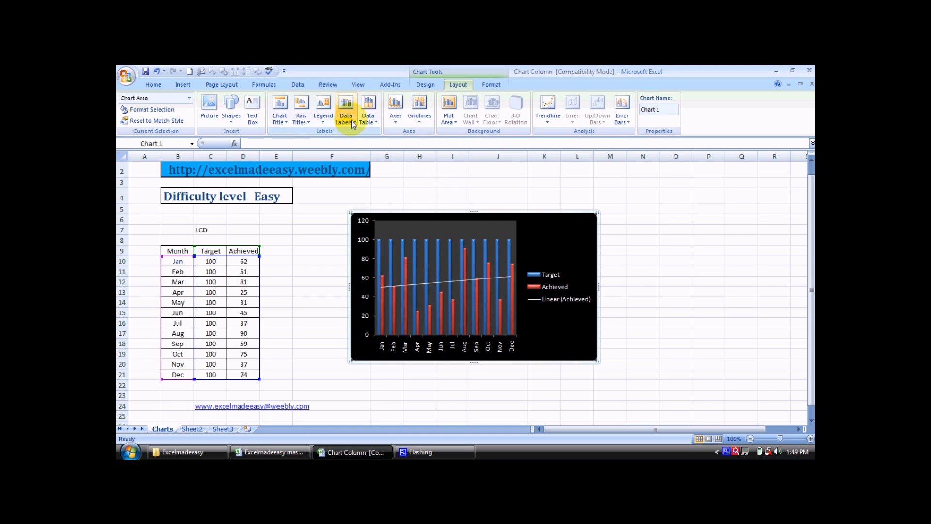
# Set the data labels to Center, then to Outside End above the column tops
pyautogui.click(347, 121)
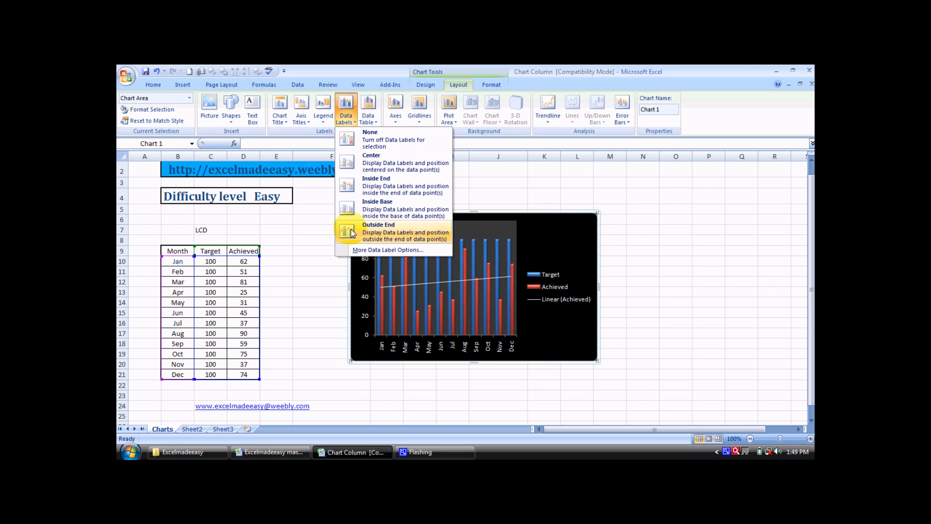
pyautogui.click(366, 161)
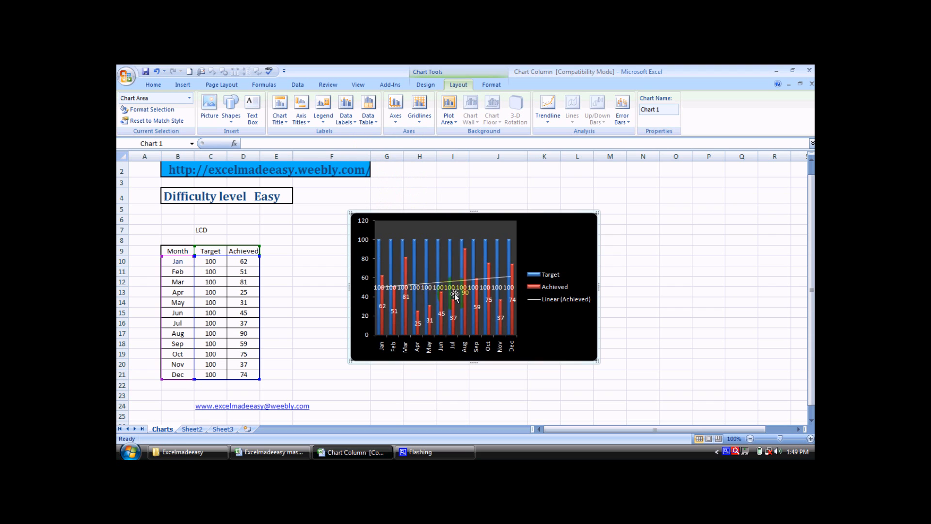
pyautogui.click(347, 111)
pyautogui.click(378, 226)
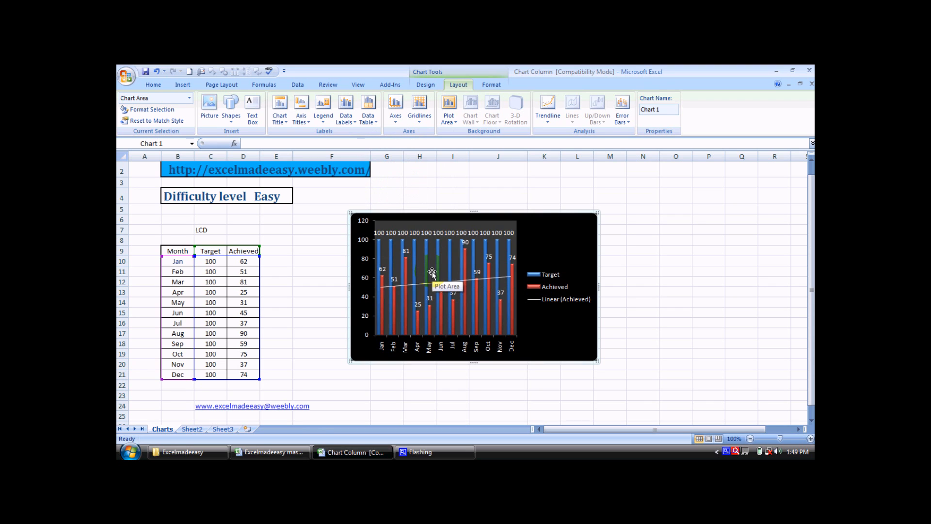
pyautogui.click(325, 118)
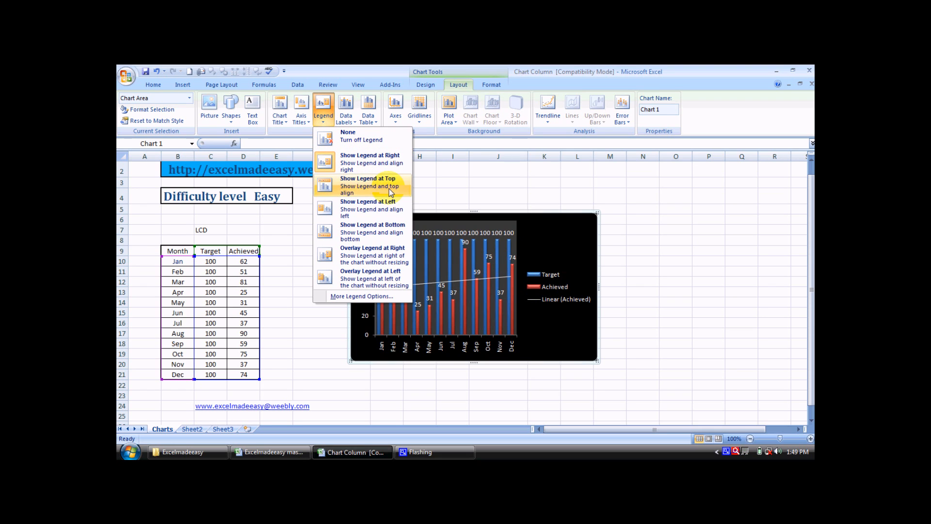
# Try the legend at None, Right, Top, Left and Bottom positions in turn
pyautogui.click(349, 135)
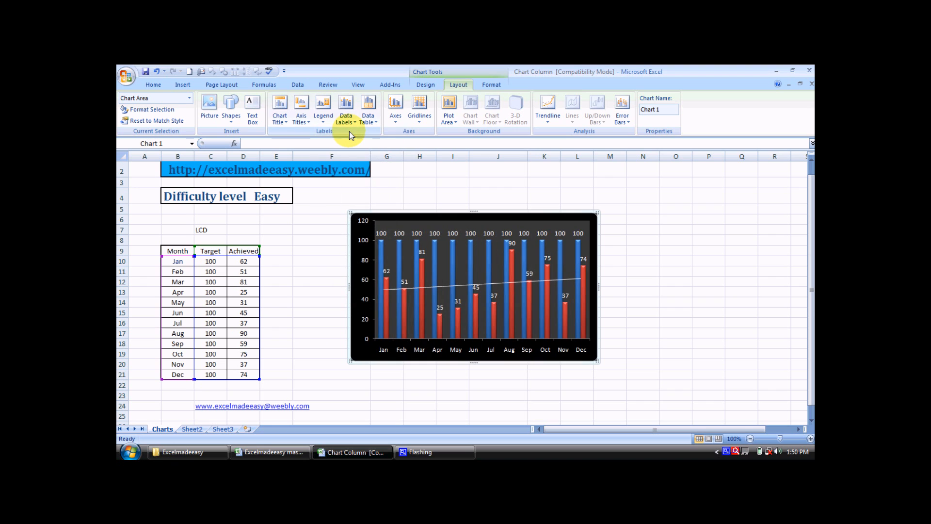
pyautogui.click(324, 116)
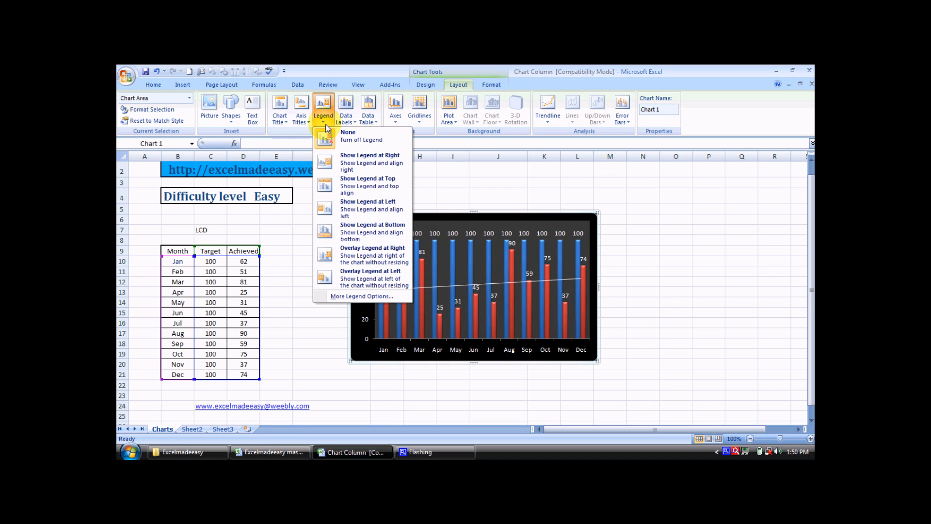
pyautogui.click(348, 158)
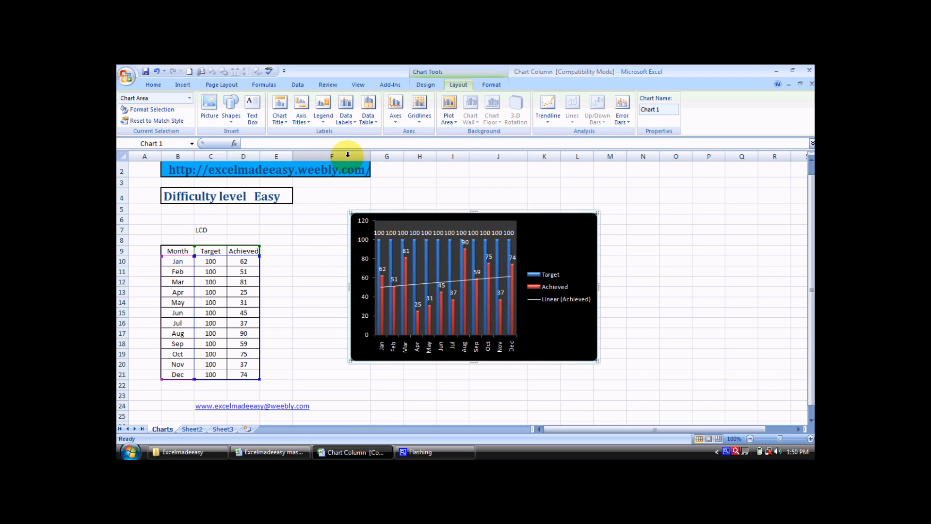
pyautogui.click(324, 115)
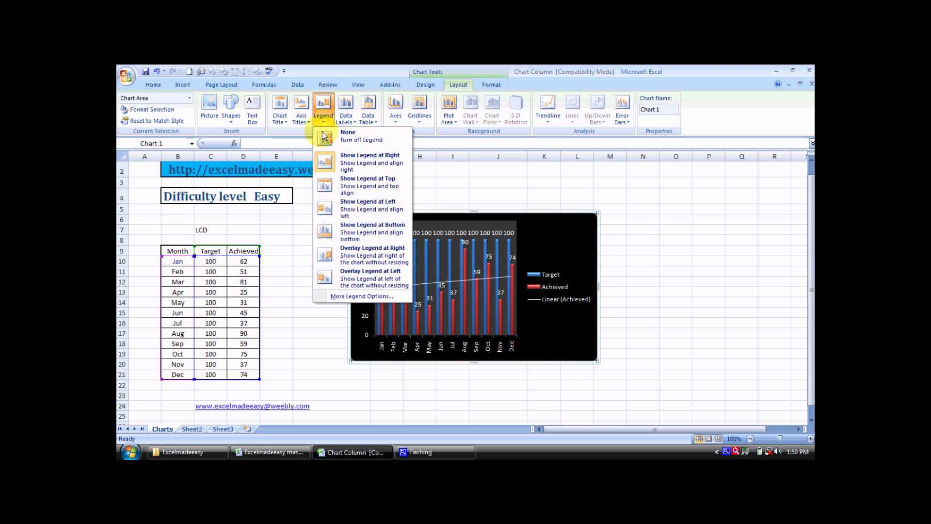
pyautogui.click(357, 191)
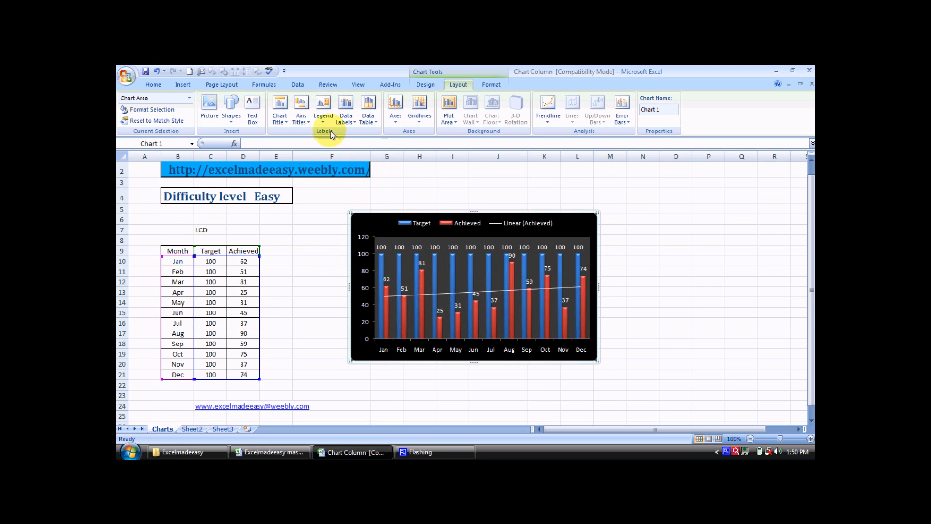
pyautogui.click(324, 115)
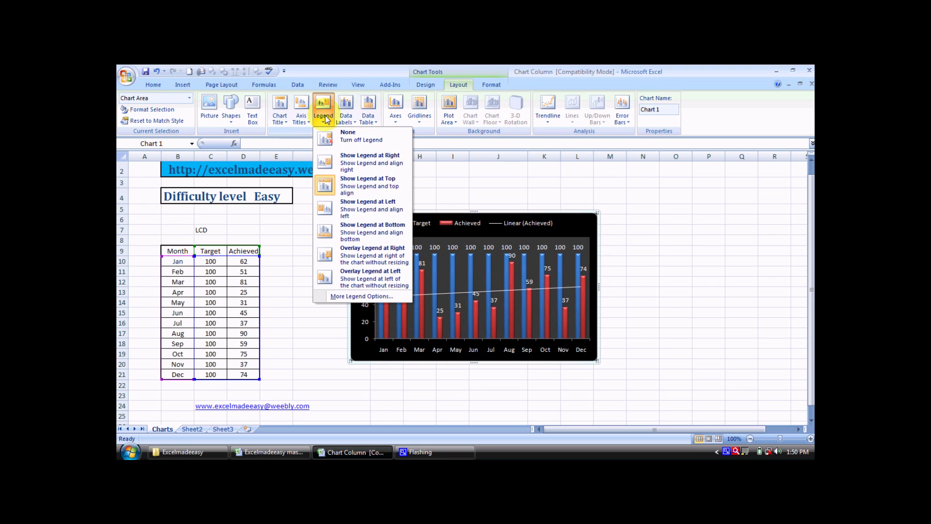
pyautogui.click(350, 213)
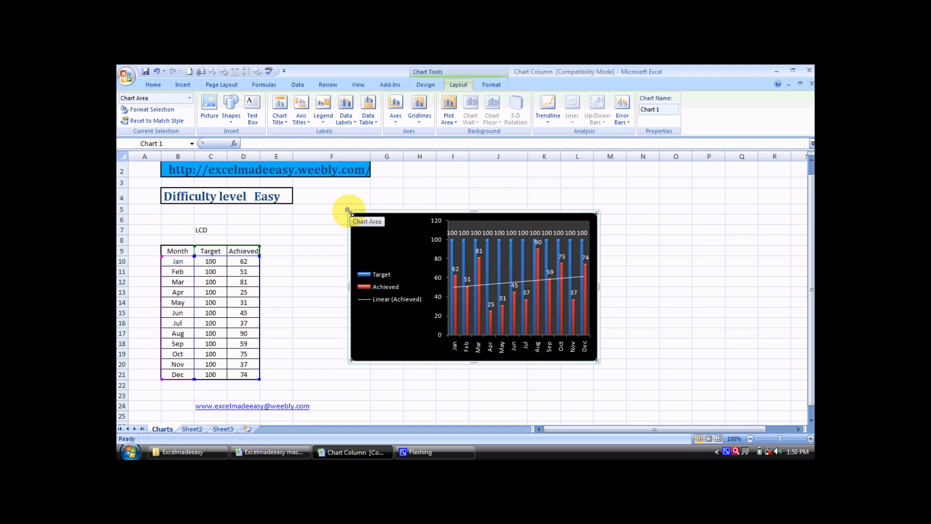
pyautogui.click(324, 115)
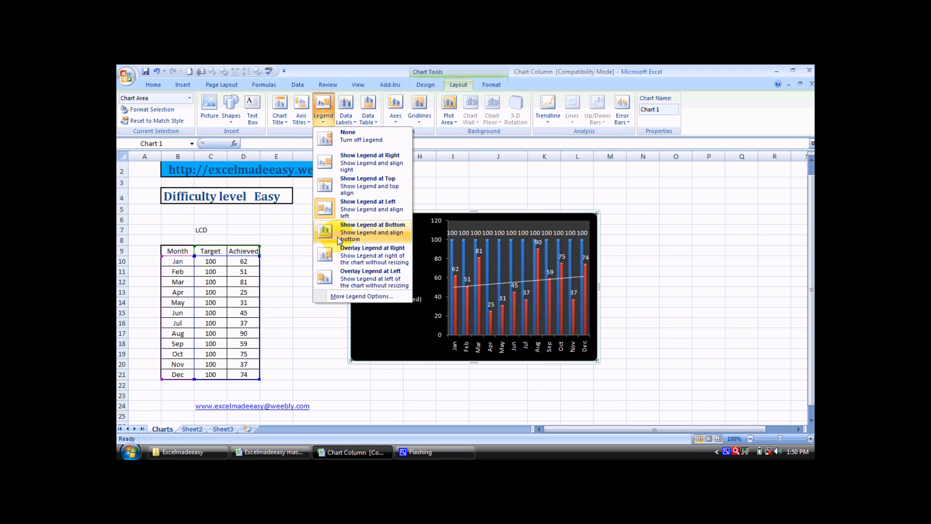
pyautogui.click(352, 237)
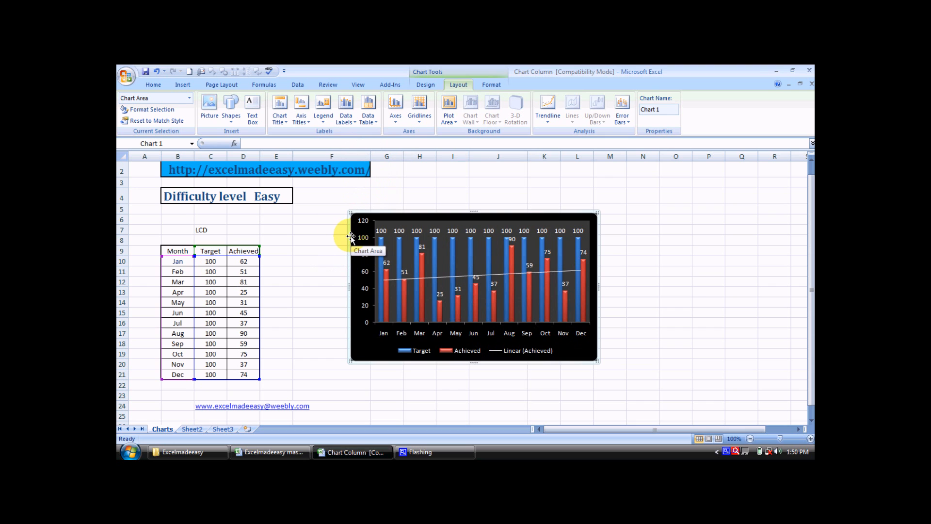
# Try Overlay Legend at Right and at Left, then return the legend to the right beside the plot
pyautogui.click(325, 121)
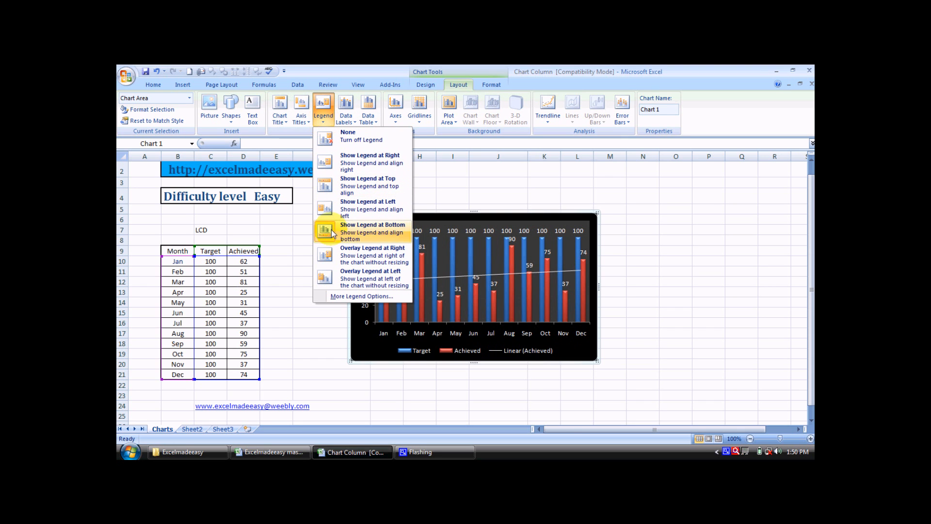
pyautogui.click(348, 258)
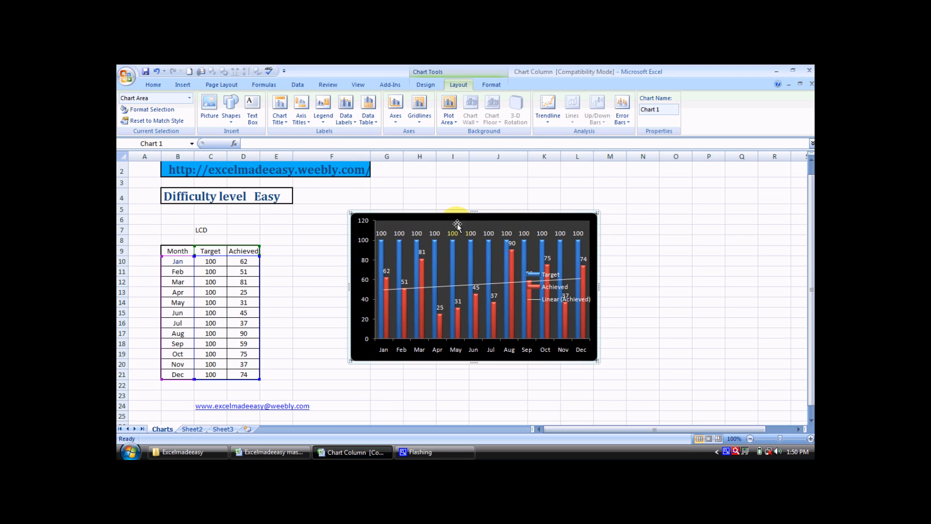
pyautogui.click(302, 119)
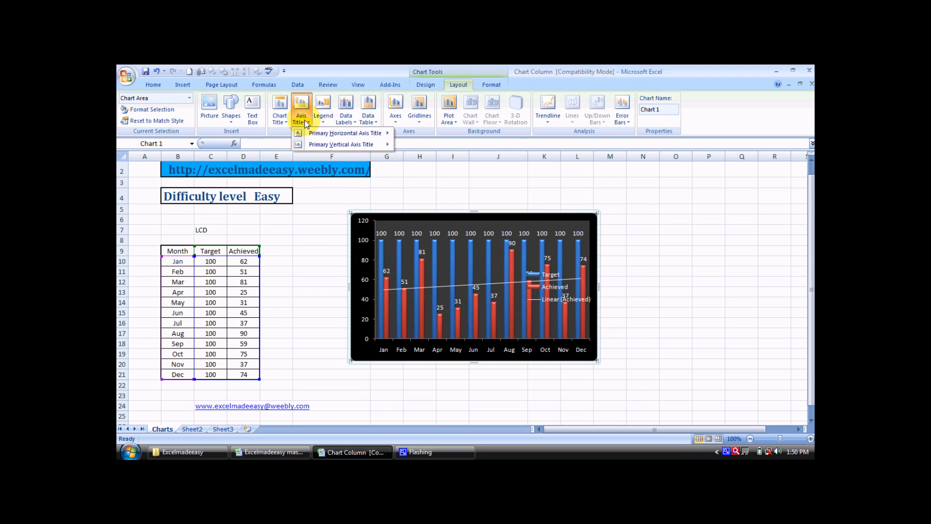
pyautogui.click(324, 119)
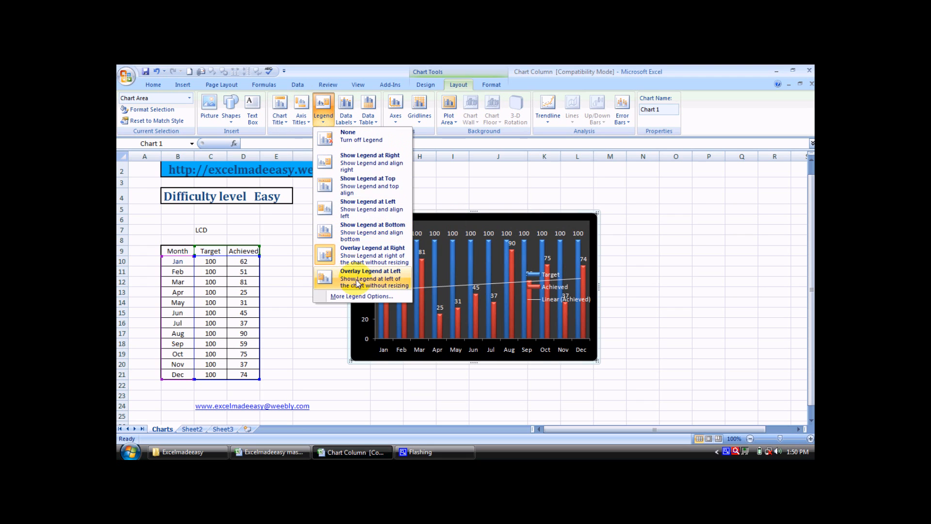
pyautogui.click(356, 282)
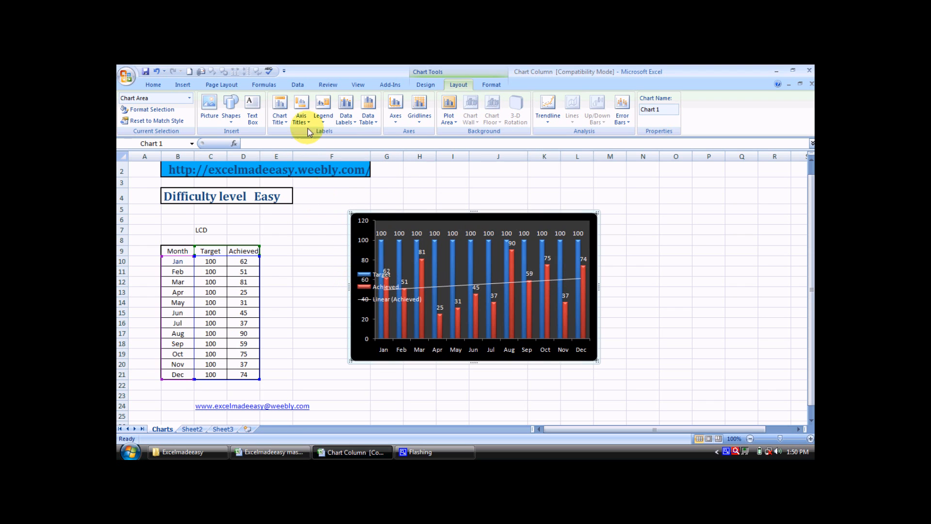
pyautogui.click(319, 122)
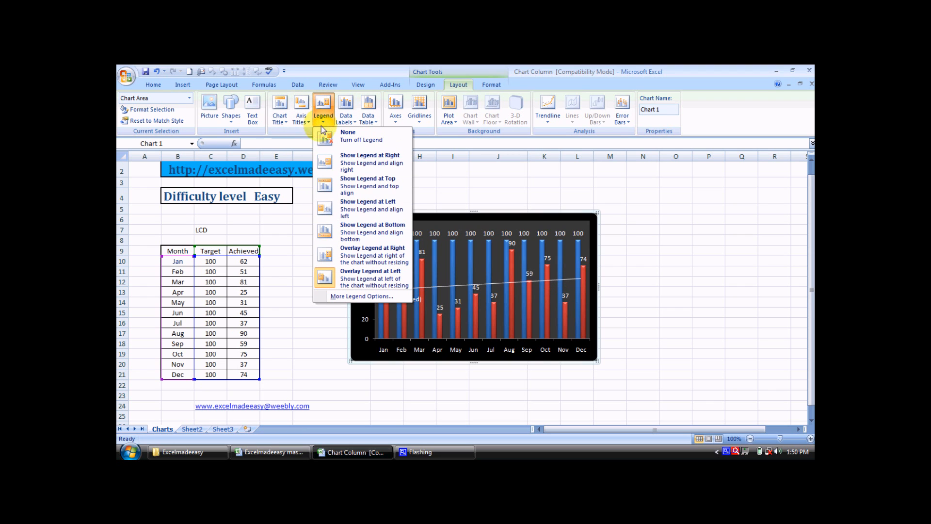
pyautogui.click(369, 162)
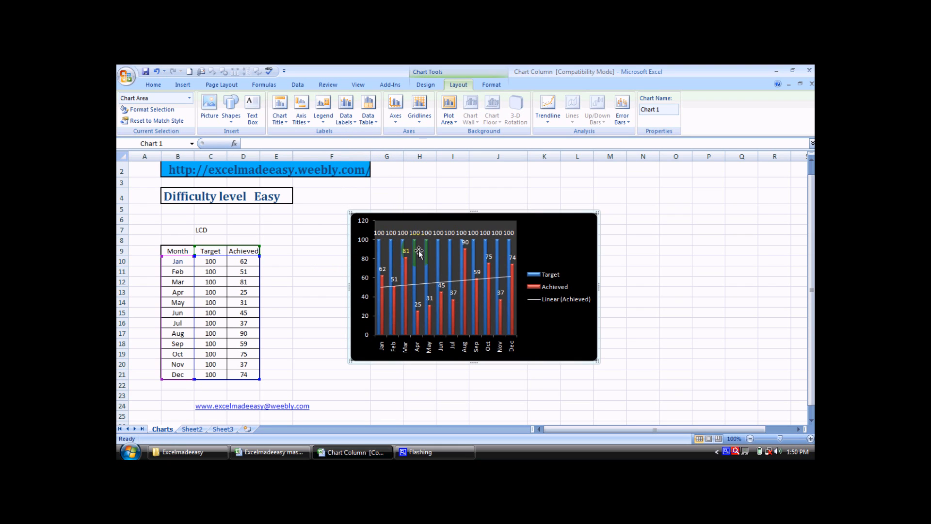
# Delete the chart legend, undo to restore it at the right, and return to the worksheet
pyautogui.click(553, 275)
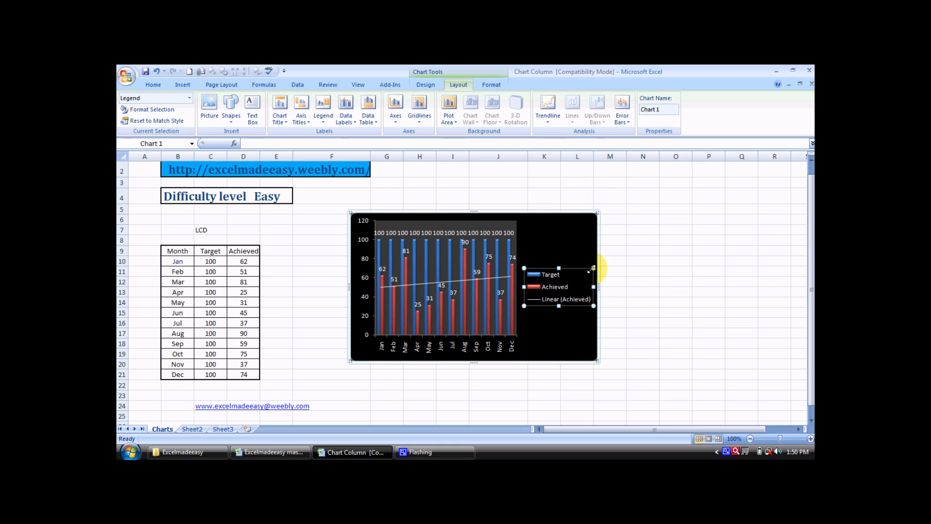
pyautogui.press('Delete')
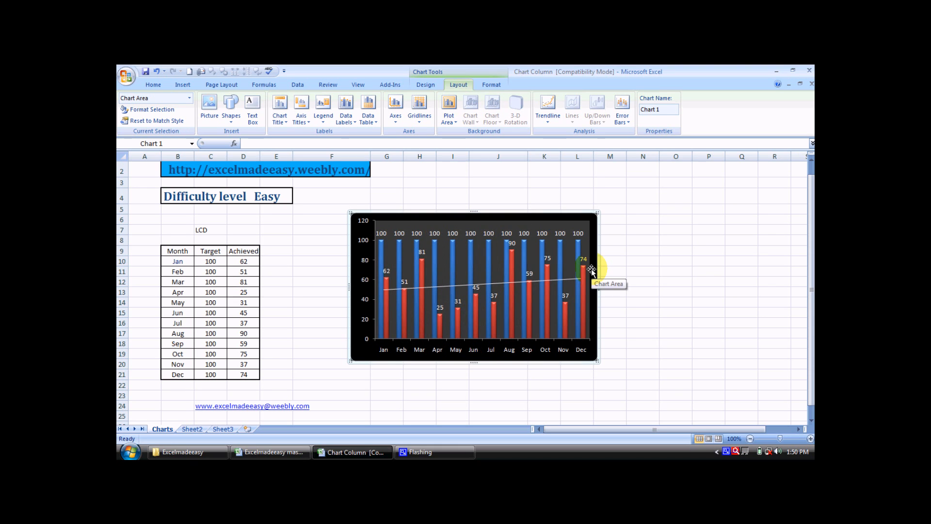
pyautogui.hotkey('ctrl', 'z')
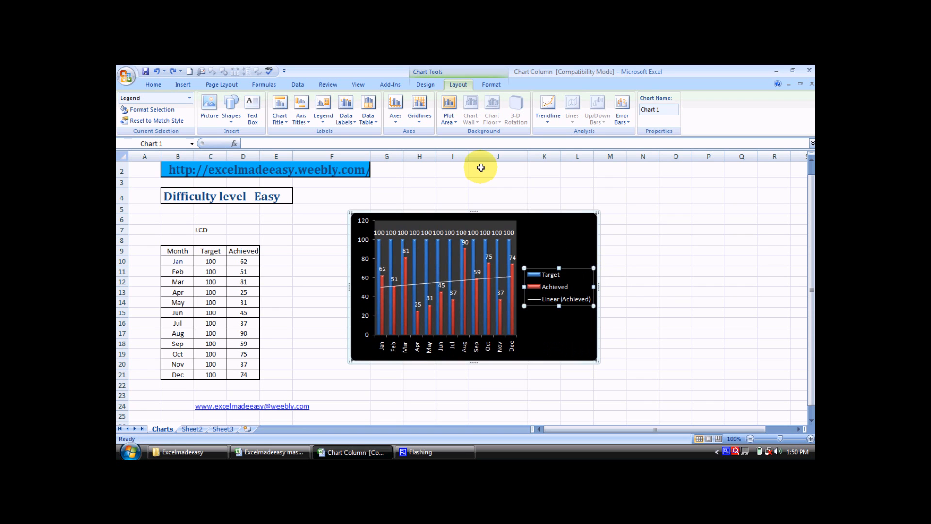
pyautogui.click(464, 182)
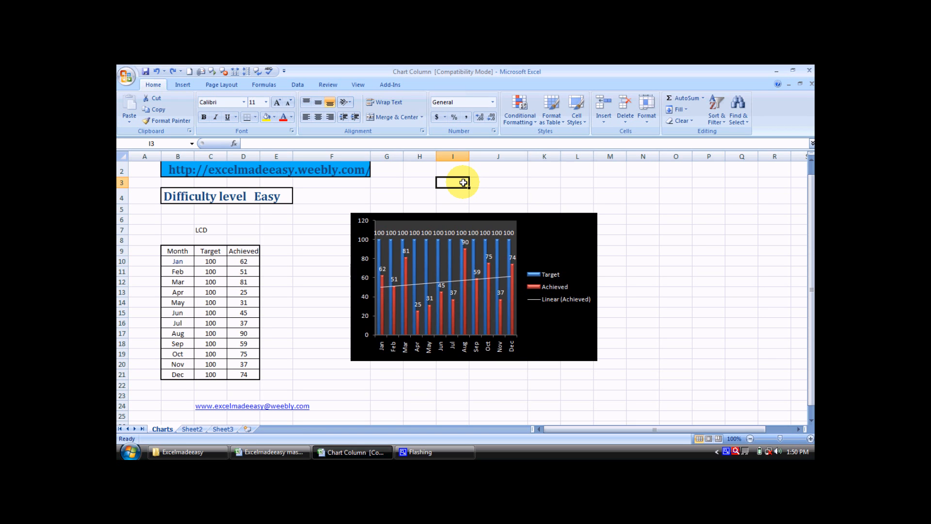
# Add a primary horizontal axis title placeholder below the month axis
pyautogui.click(552, 230)
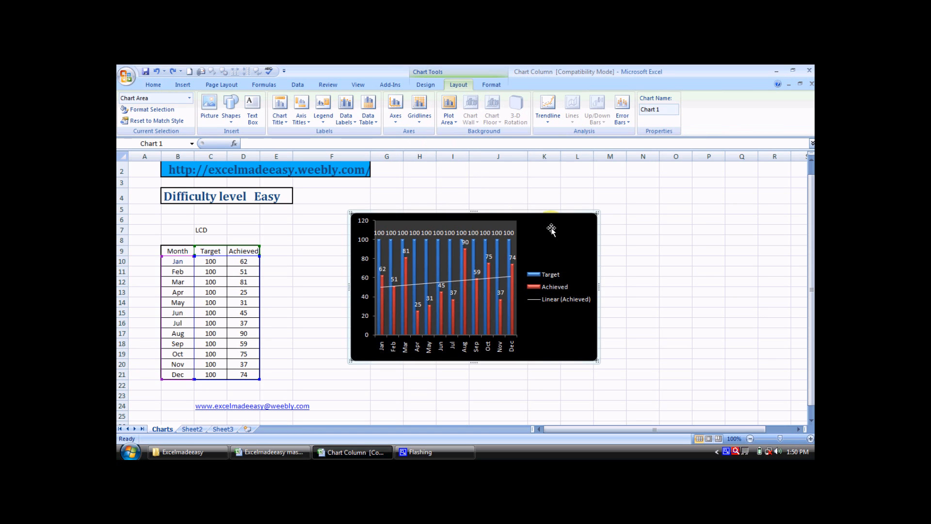
pyautogui.click(324, 116)
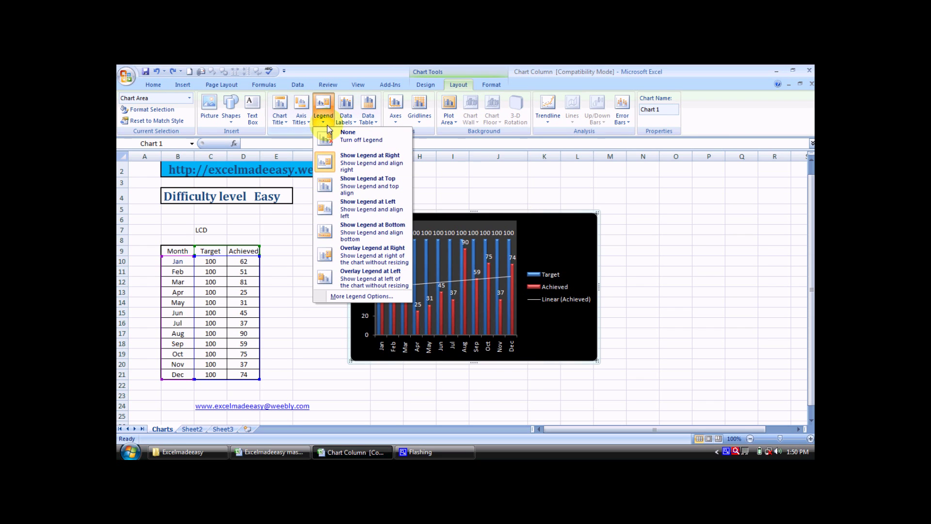
pyautogui.click(301, 119)
pyautogui.click(301, 119)
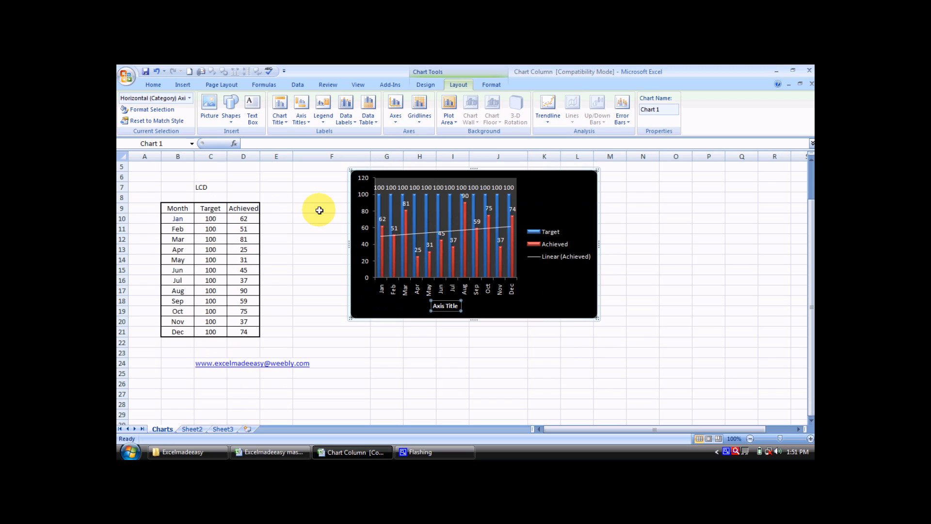
# Cycle through the chart's elements with the arrow keys, ending on the legend
pyautogui.press('Up')
pyautogui.press('Up')
pyautogui.press('Up')
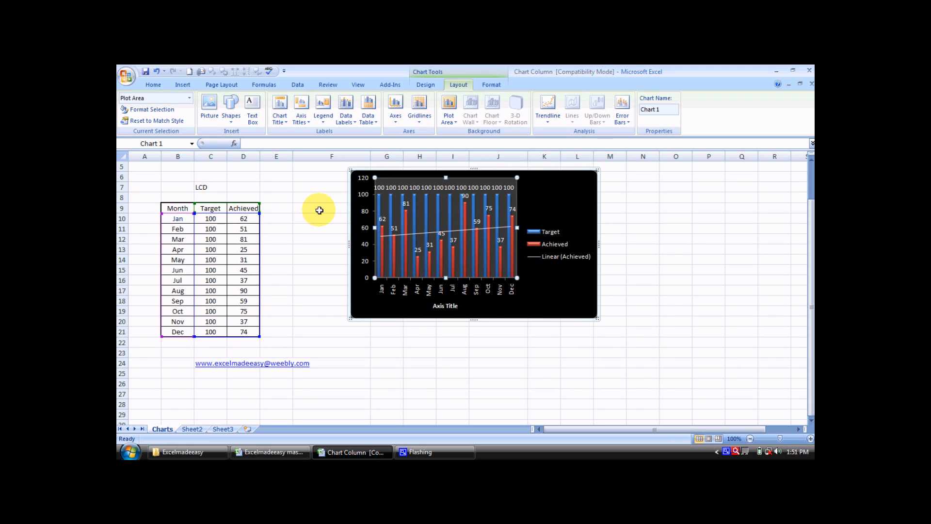
pyautogui.press('Up')
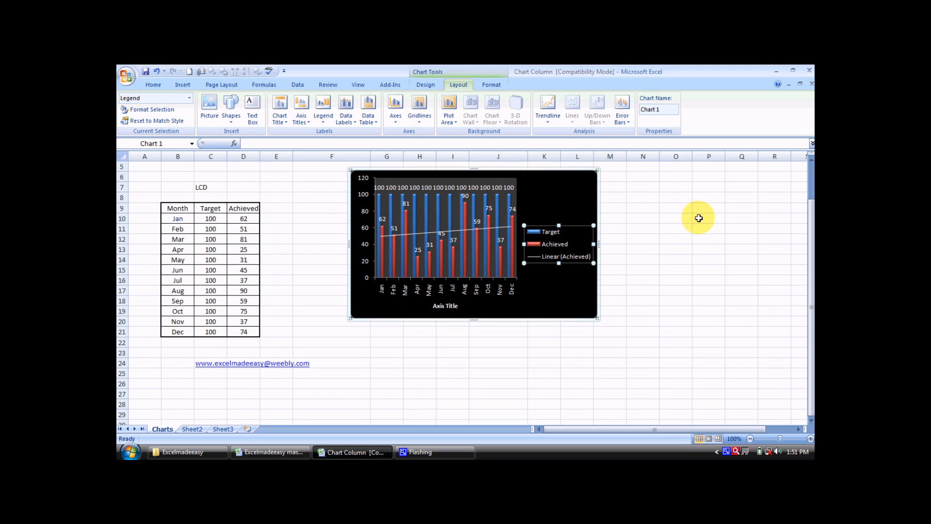
pyautogui.press('Up')
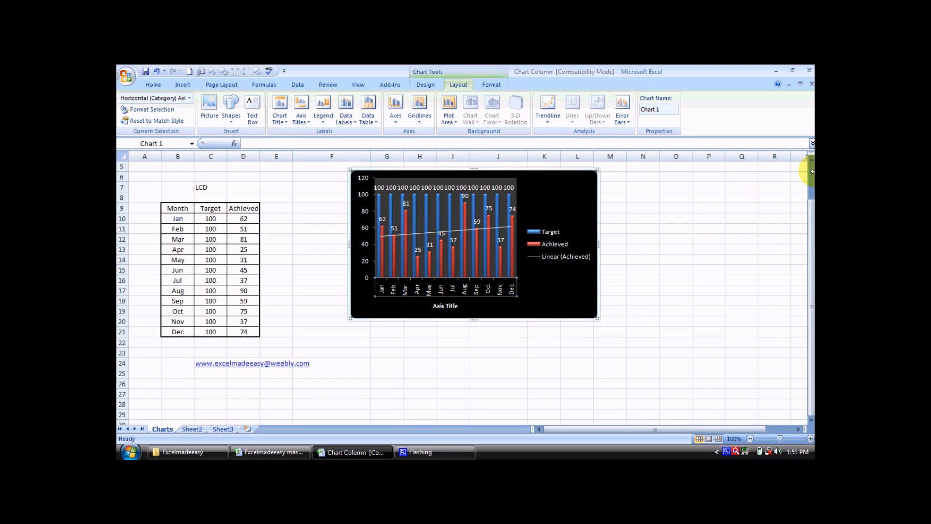